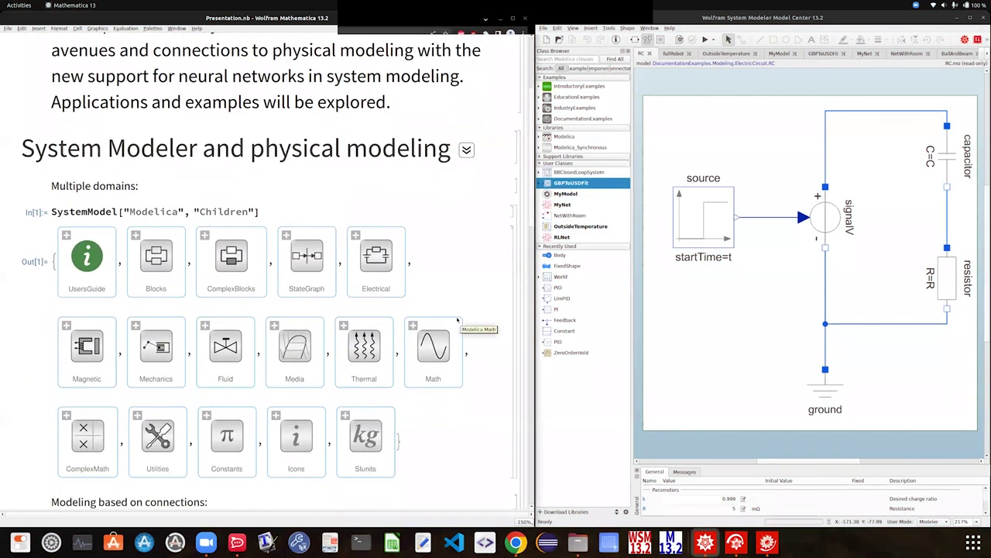
Step: Switch System Modeler's diagram from the RC circuit to the RobotR3.fullRobot model
scroll(312, 215, up, 1)
scroll(318, 217, down, 1)
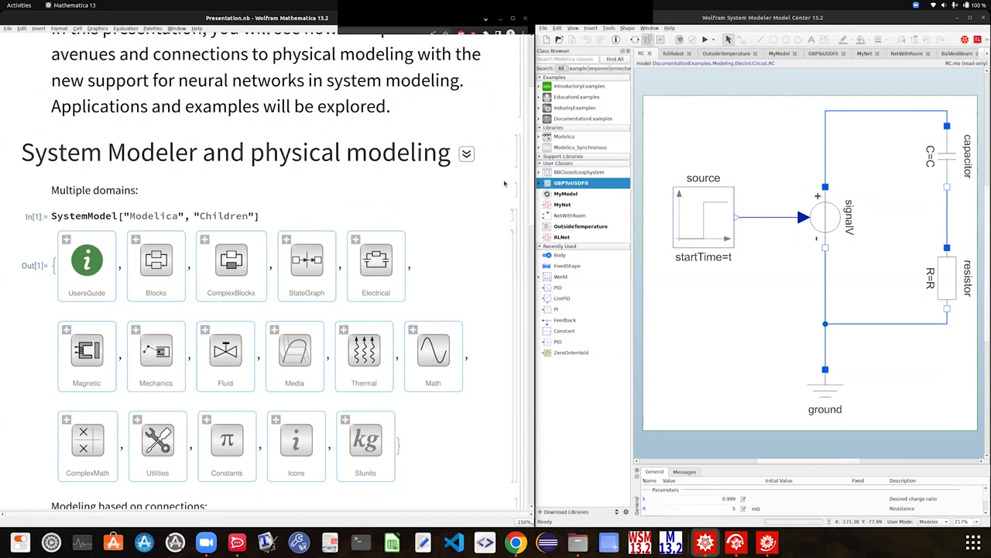
scroll(425, 218, down, 1)
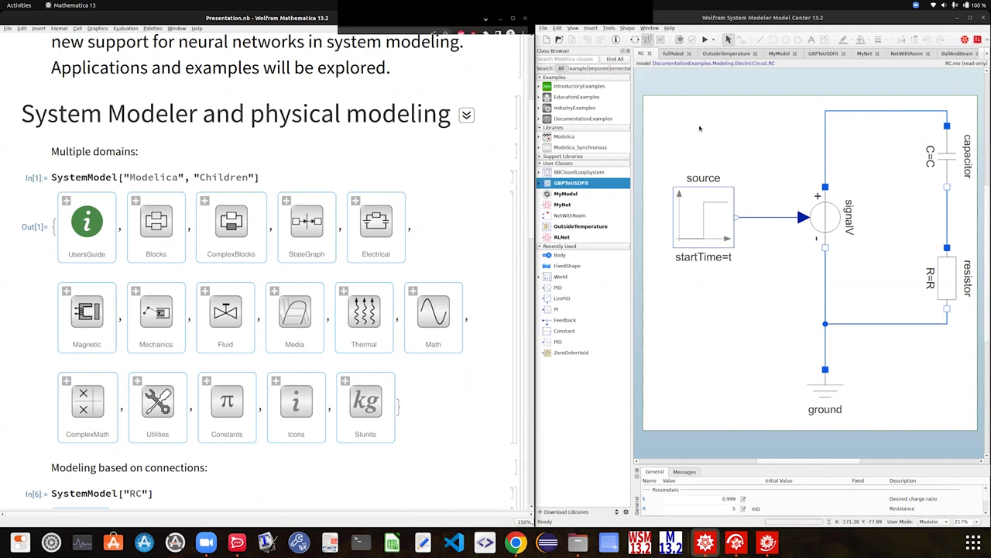
click(674, 54)
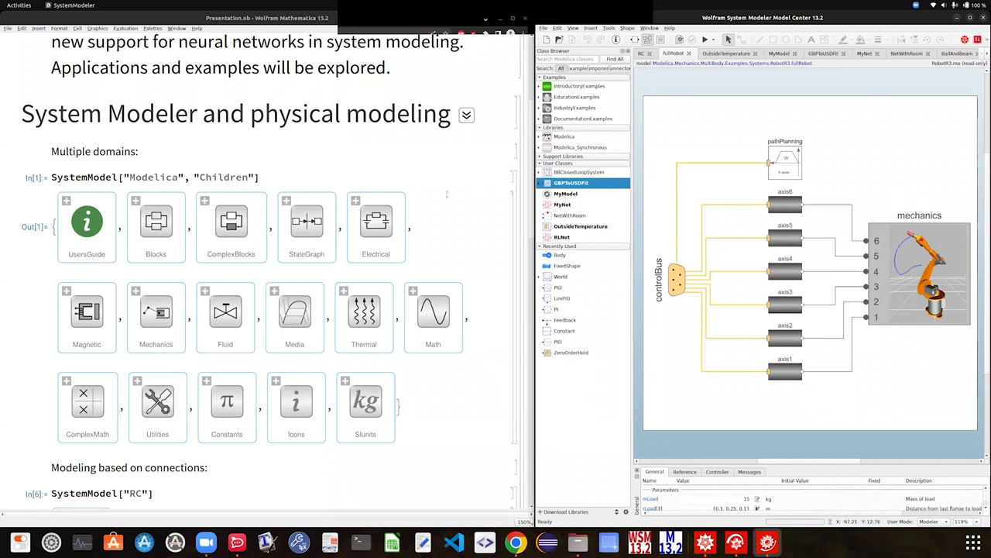
scroll(458, 198, down, 1)
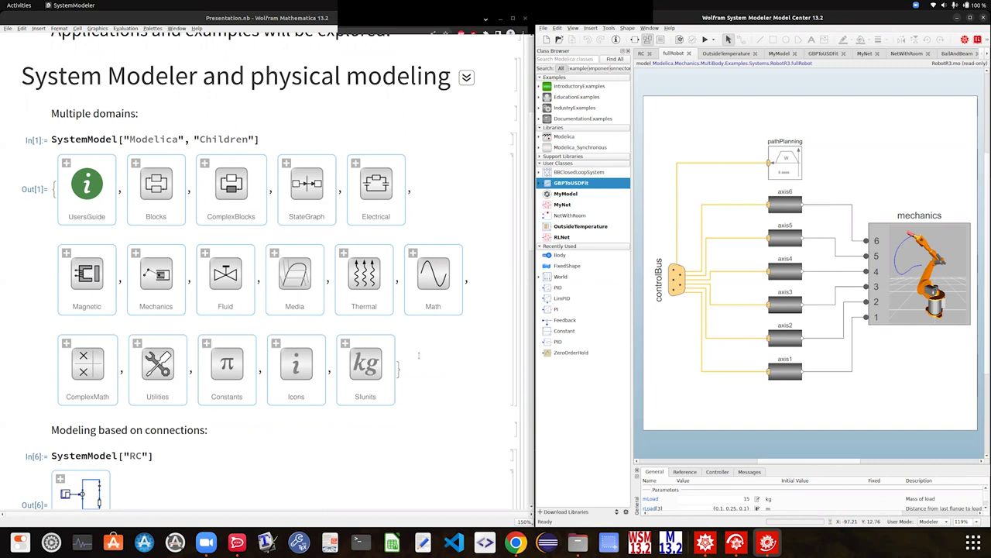
scroll(421, 358, up, 1)
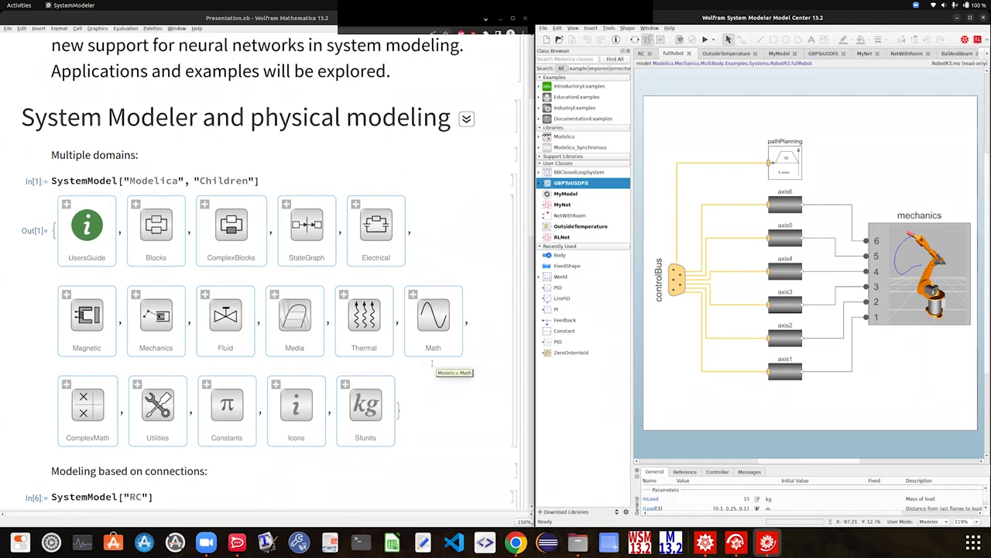
scroll(431, 370, down, 1)
scroll(433, 375, down, 1)
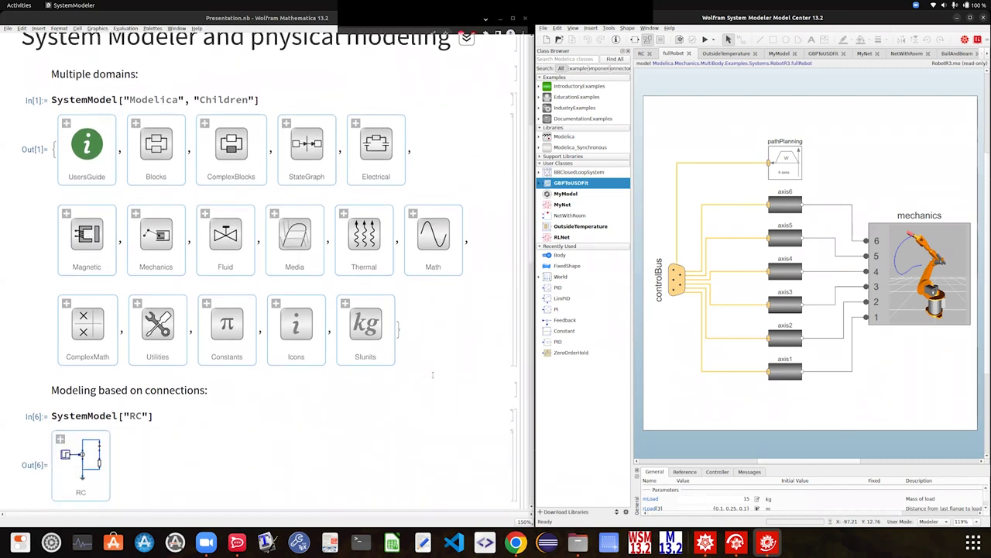
scroll(433, 375, down, 1)
scroll(433, 375, down, 1)
scroll(433, 375, down, 3)
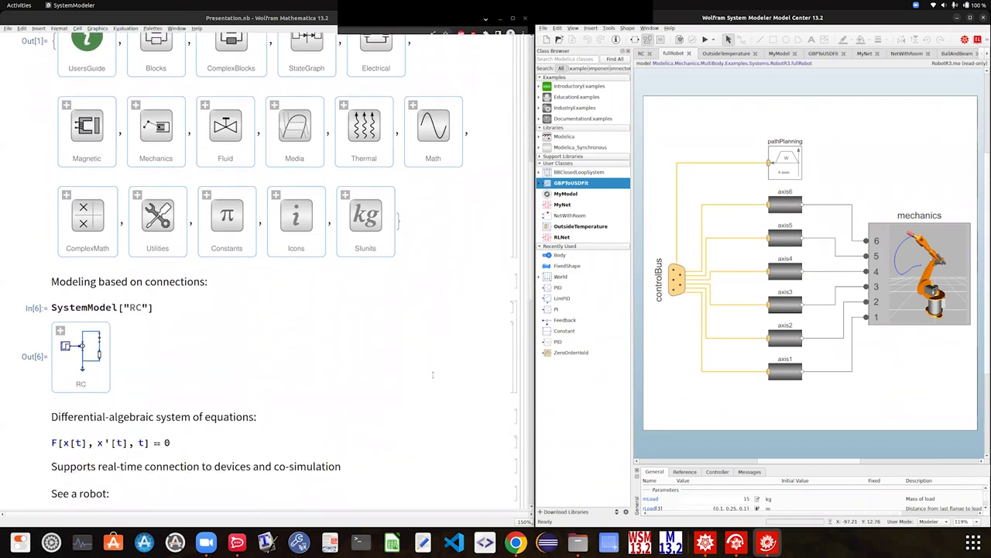
scroll(433, 375, down, 1)
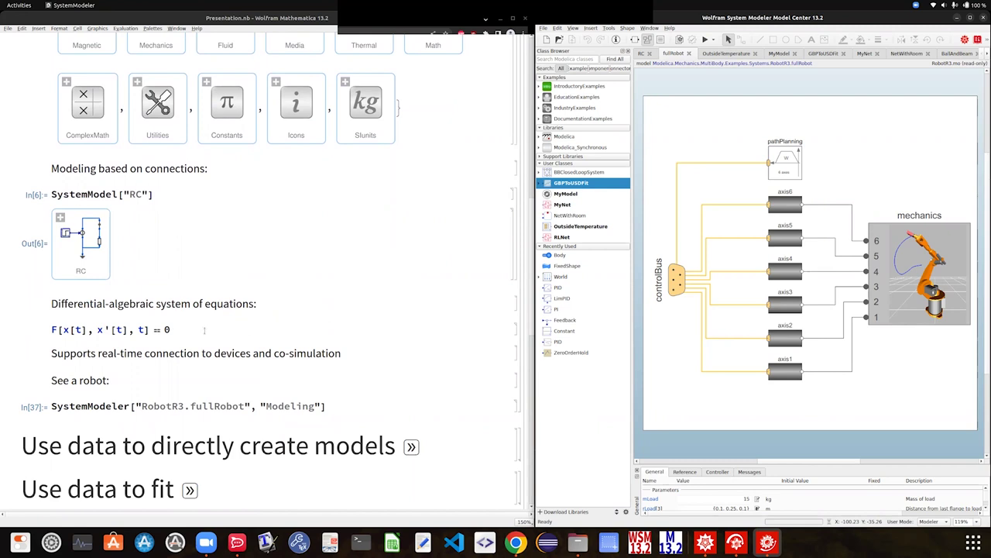
scroll(235, 333, down, 1)
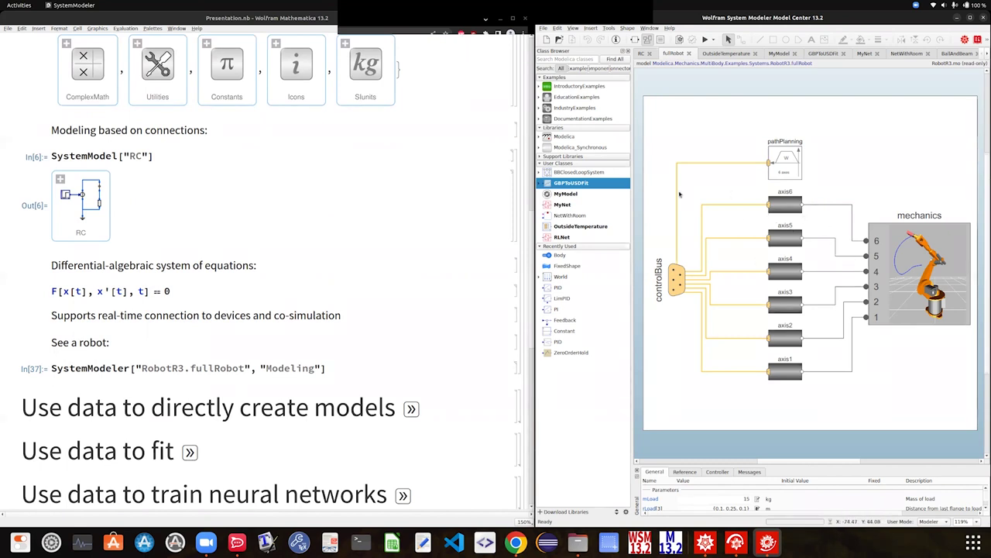
scroll(364, 309, down, 1)
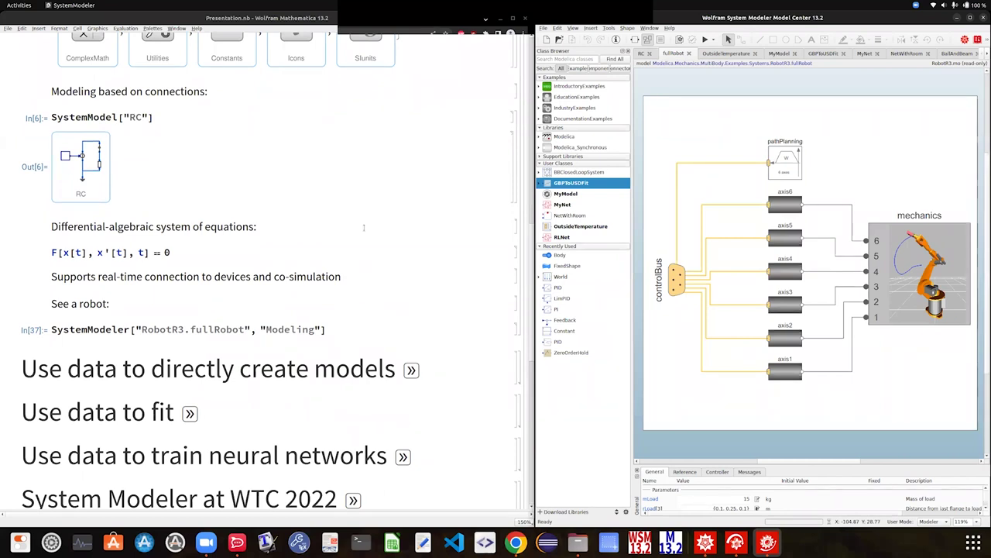
scroll(363, 226, up, 10)
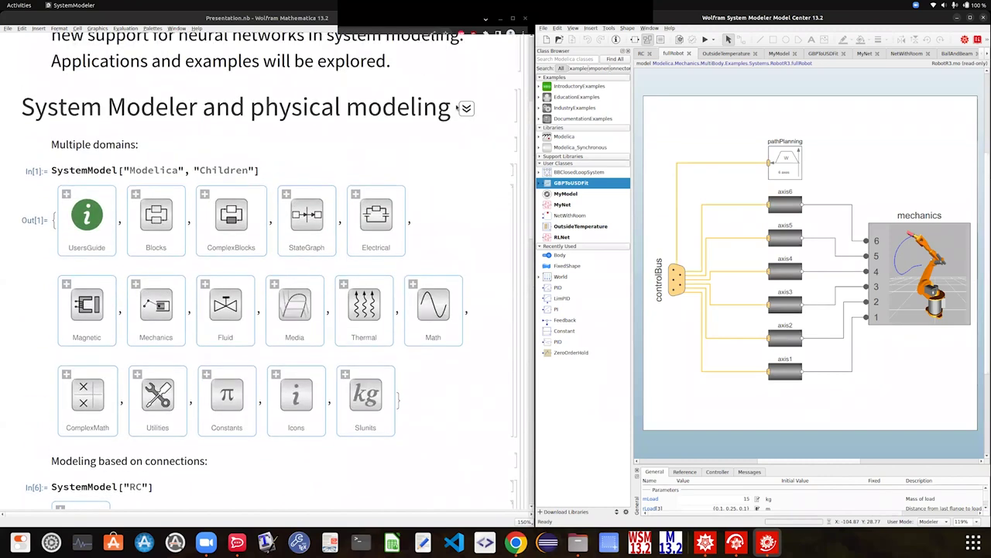
Step: Fold the System Modeler and physical modeling section and open 'Use data to directly create models'
click(466, 108)
scroll(637, 234, up, 1)
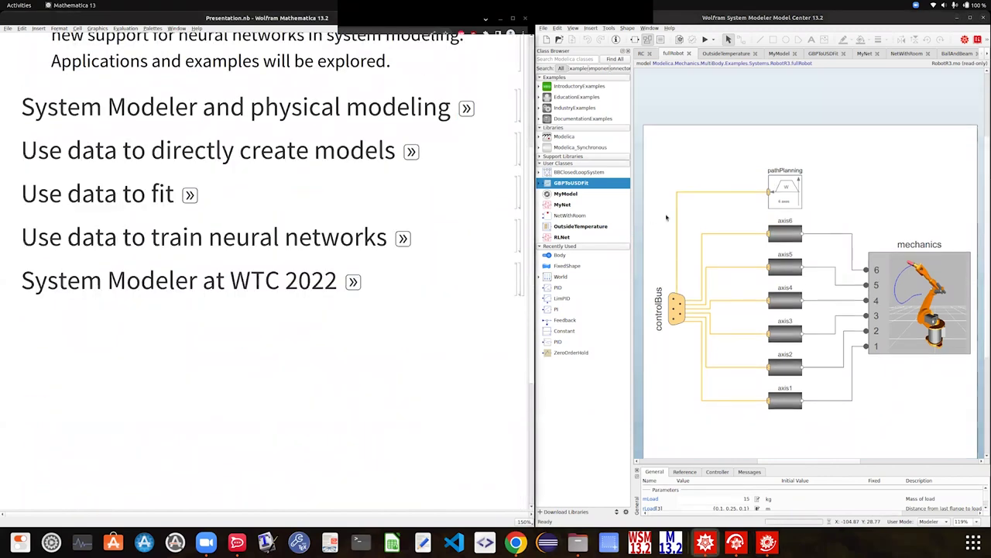
scroll(452, 190, up, 2)
scroll(447, 236, down, 1)
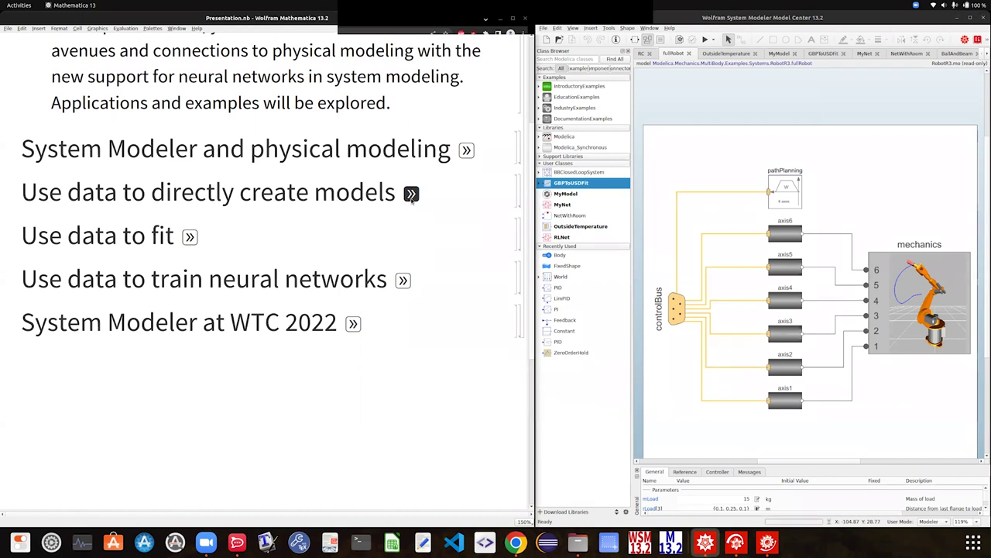
click(411, 194)
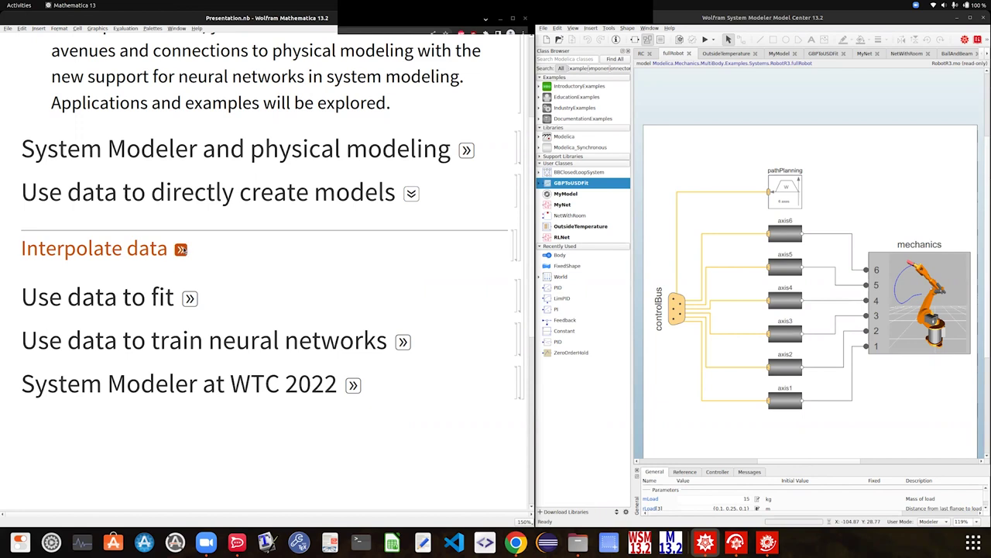
Step: Expand the Interpolate data subsection and its 'Pass data as input' example
click(180, 249)
scroll(142, 269, down, 1)
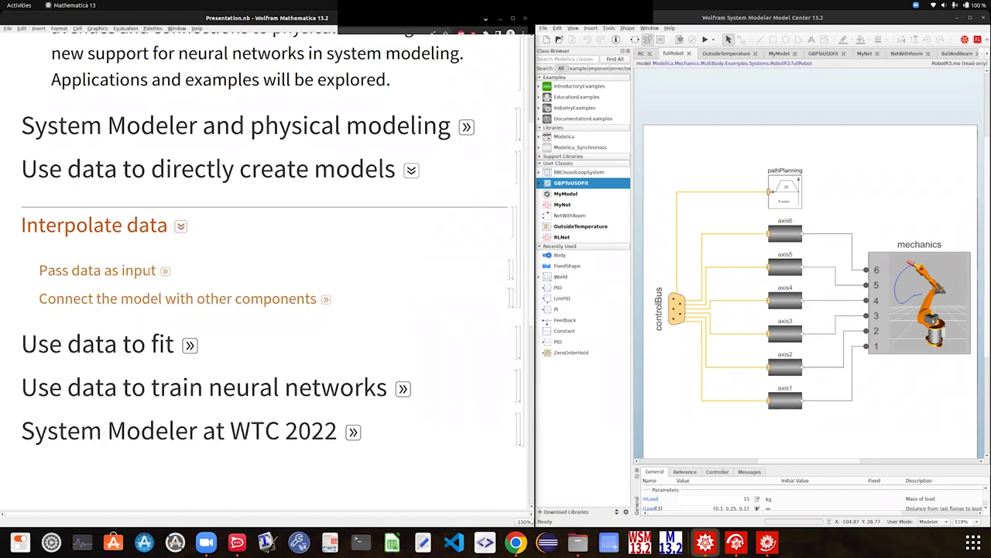
scroll(134, 269, down, 2)
scroll(135, 270, up, 1)
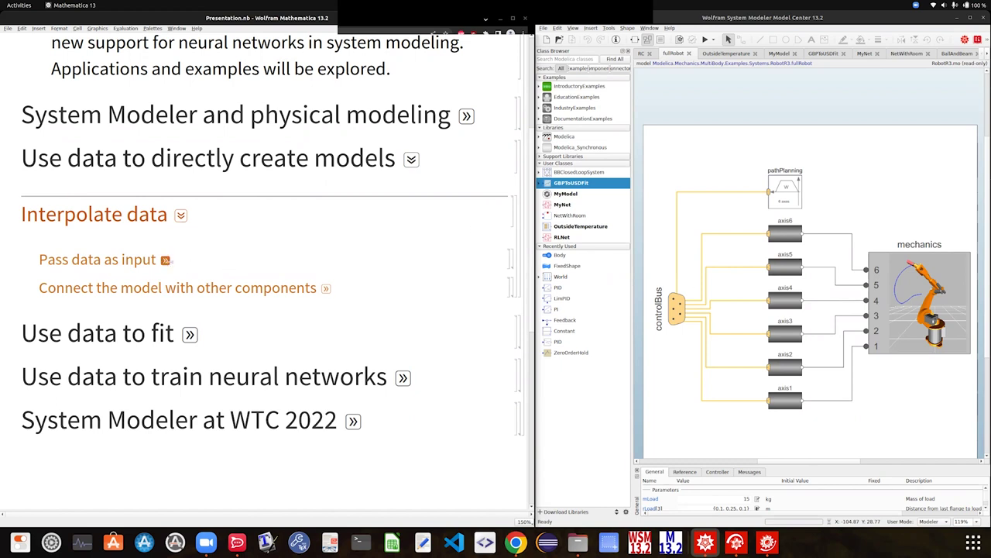
scroll(723, 220, down, 1)
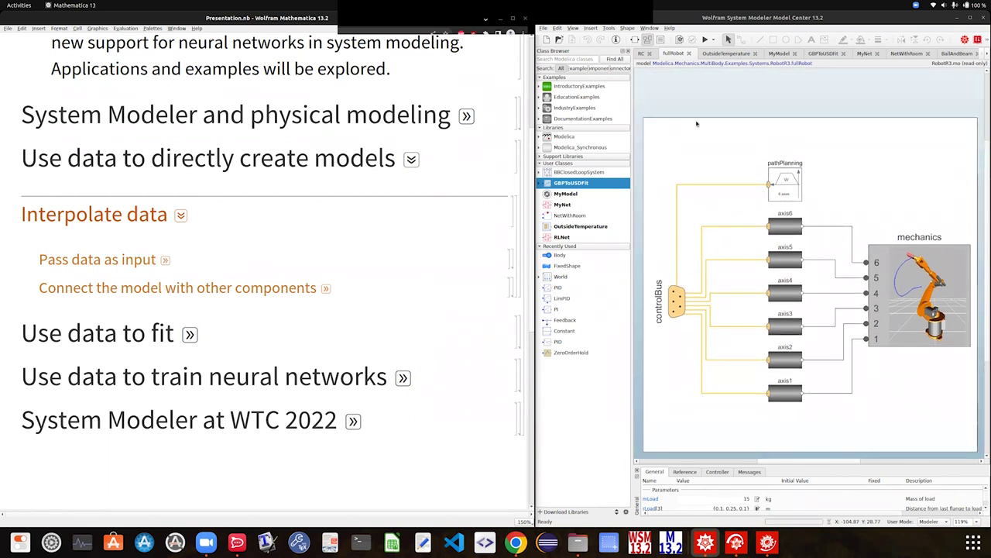
click(165, 260)
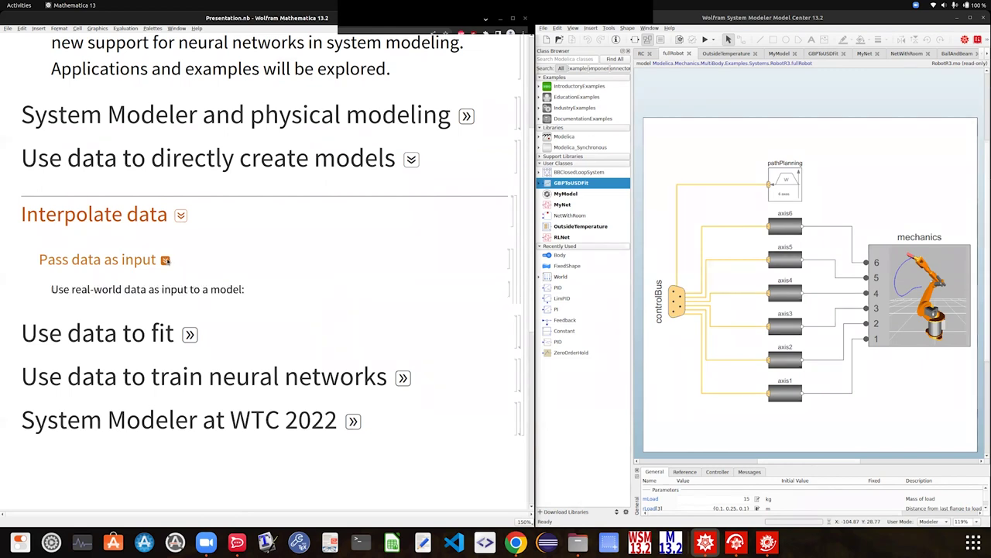
scroll(251, 258, down, 5)
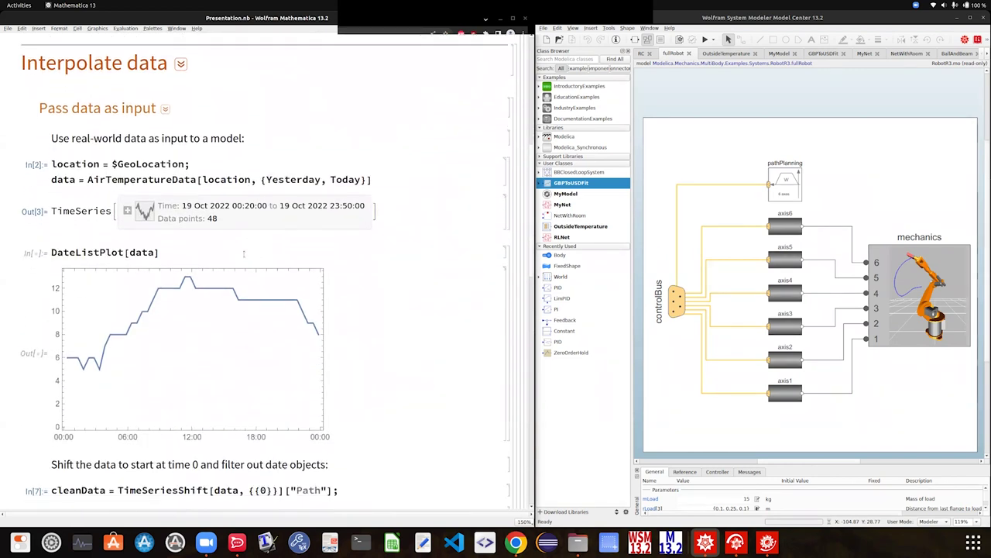
scroll(250, 258, down, 2)
Step: Highlight the AirTemperatureData expression in the temperature data input
double_click(174, 141)
click(174, 141)
click(172, 128)
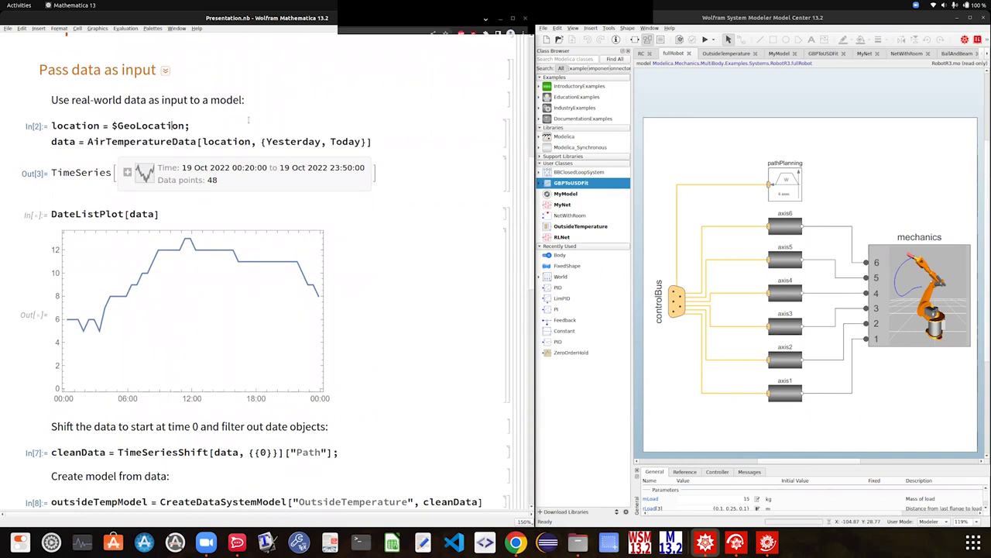
mouse_move(169, 143)
double_click(185, 142)
click(185, 142)
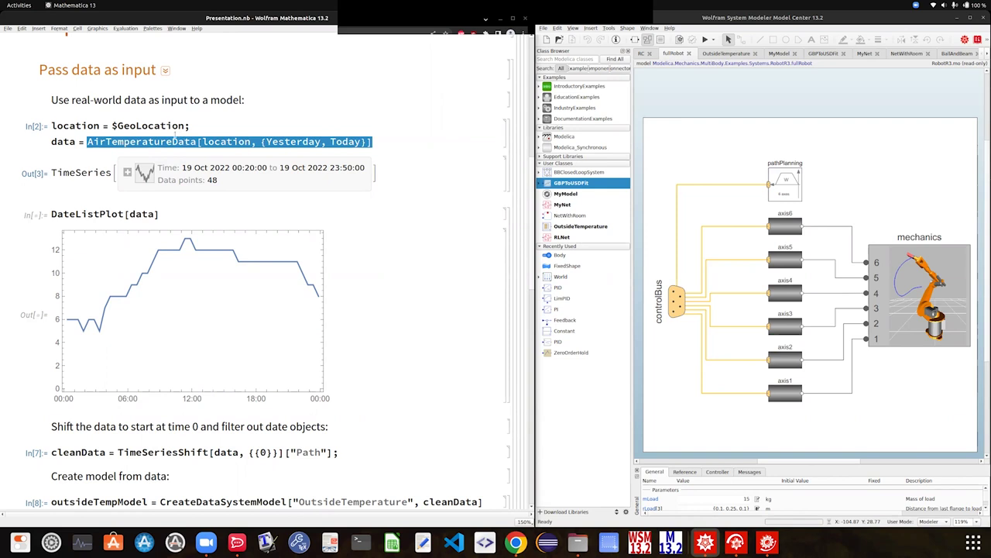
Step: Highlight cleanData and CreateDataSystemModel in the OutsideTemperature model code
scroll(138, 84, down, 1)
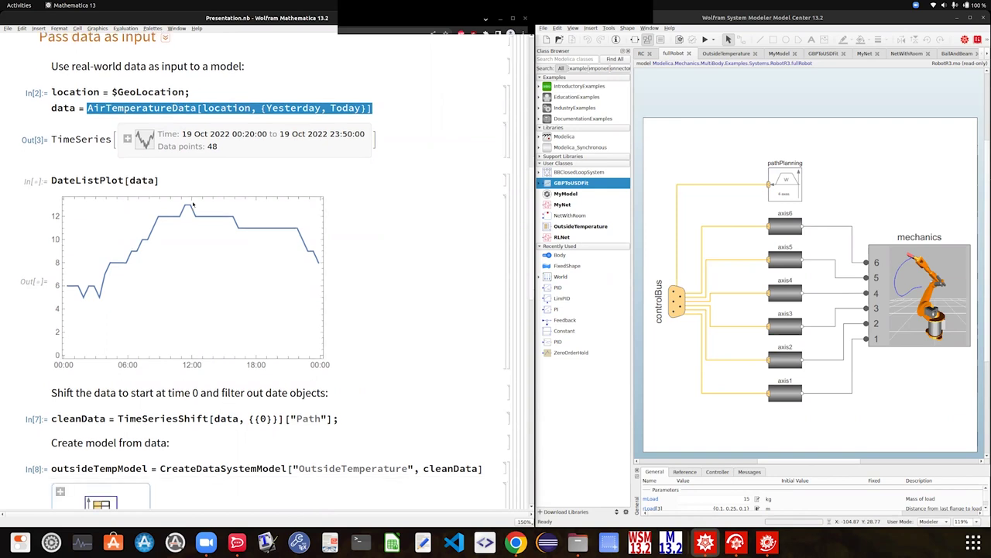
scroll(229, 185, down, 3)
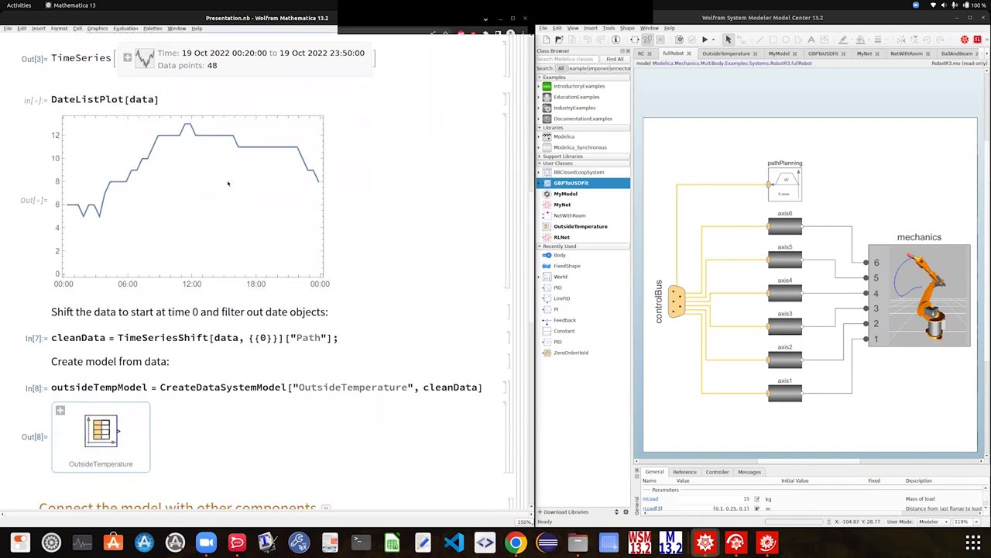
scroll(228, 184, down, 1)
double_click(105, 262)
double_click(237, 311)
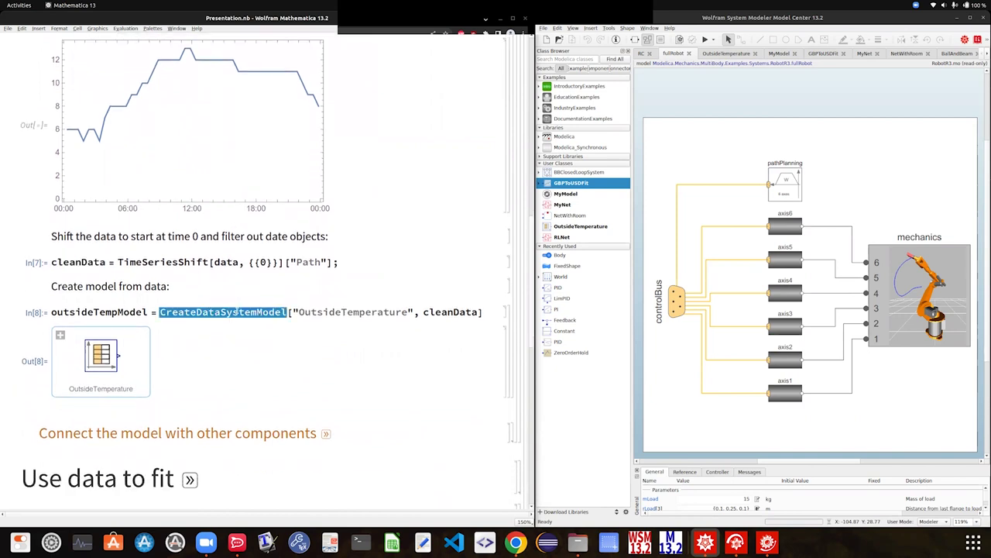
scroll(243, 350, down, 1)
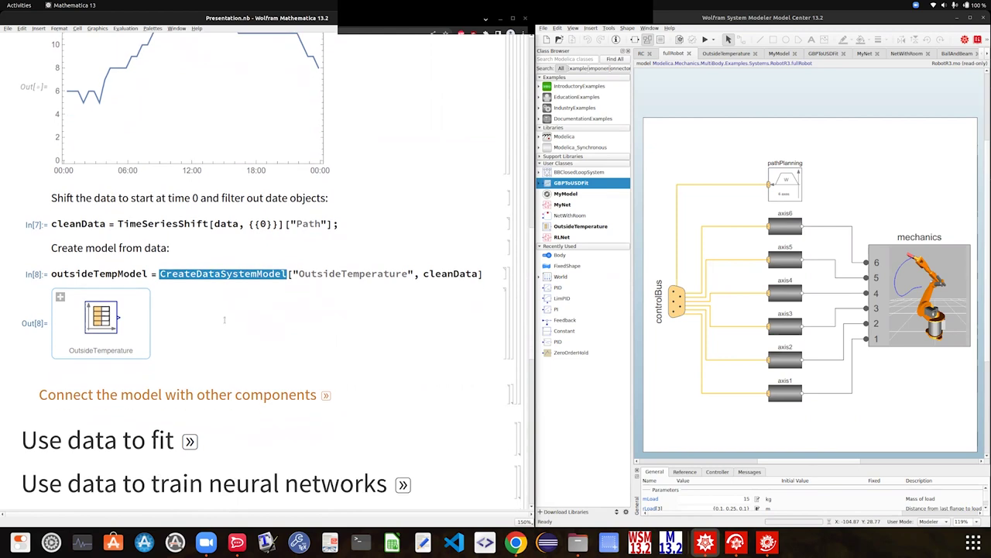
Step: Open the OutsideTemperature model's table diagram from the Class Browser
double_click(591, 226)
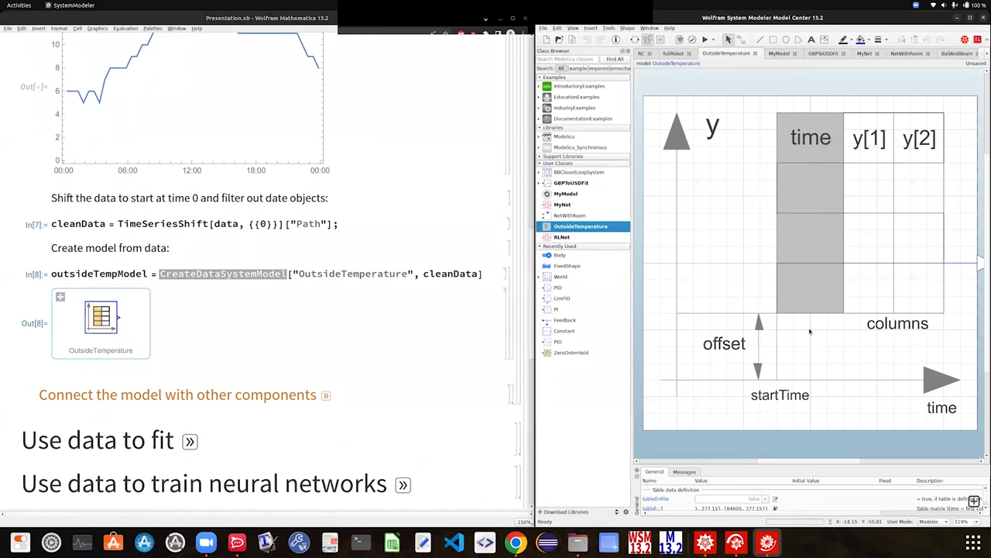
scroll(251, 191, up, 5)
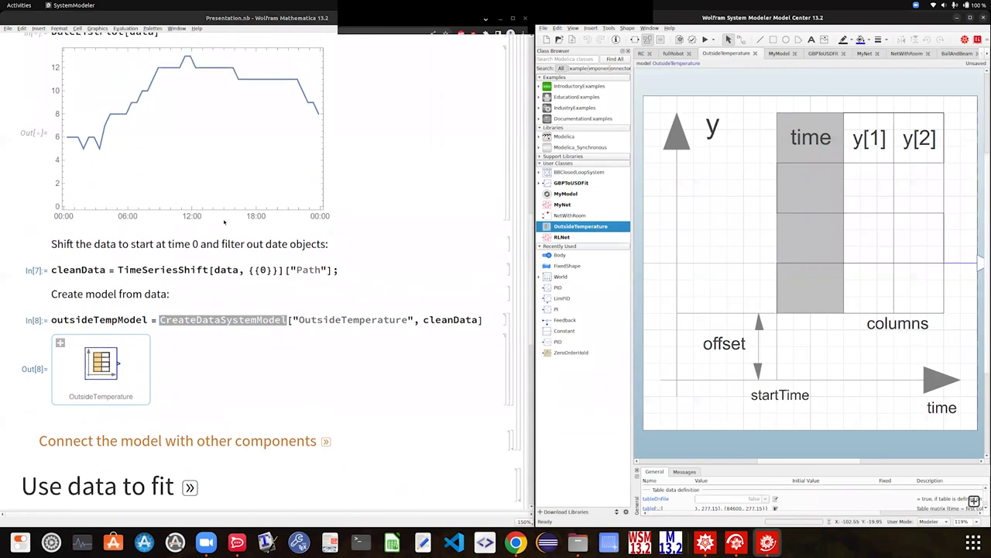
scroll(252, 192, down, 1)
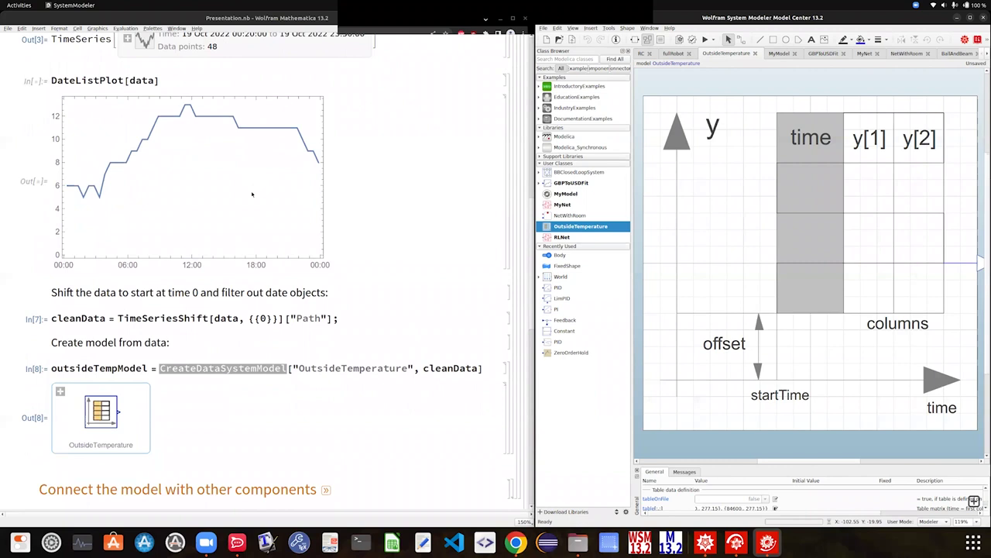
scroll(216, 252, down, 2)
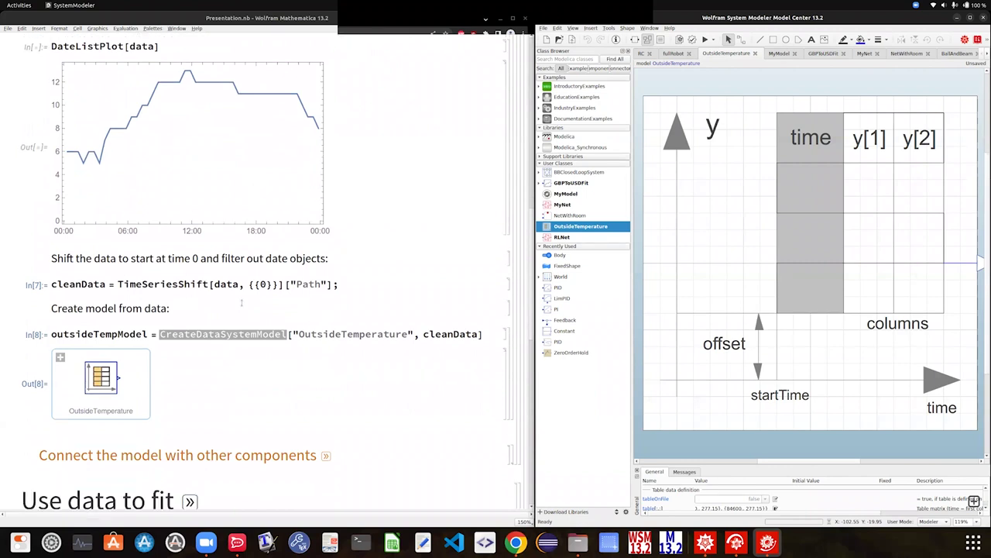
Step: Expand the 'Connect the model with other components' section showing MyModel and the heated room
click(326, 444)
scroll(324, 437, down, 10)
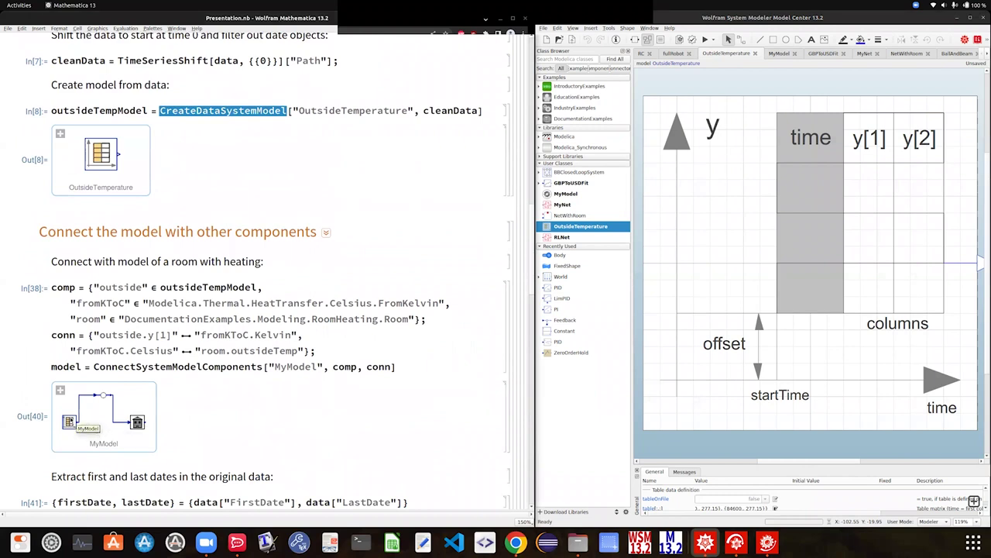
scroll(133, 369, down, 4)
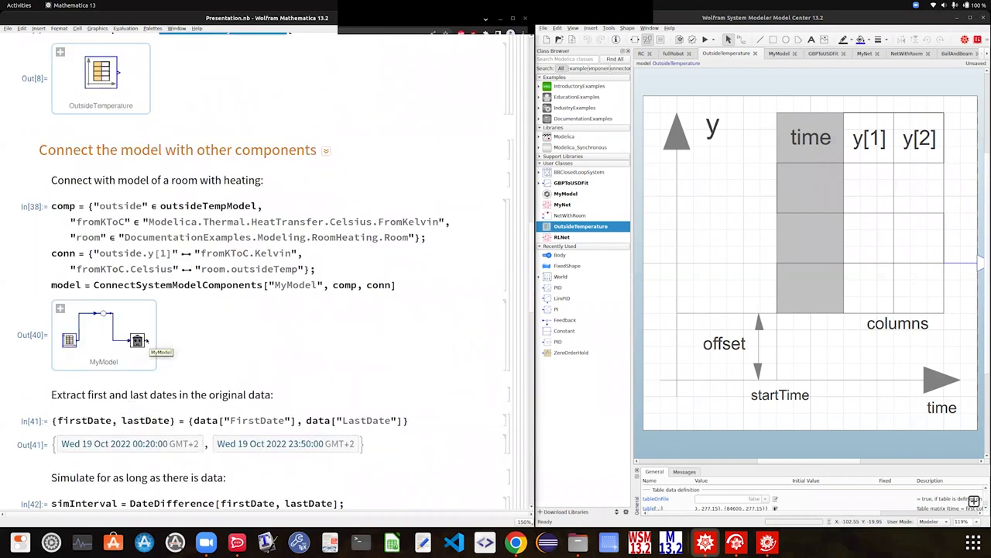
scroll(135, 357, down, 2)
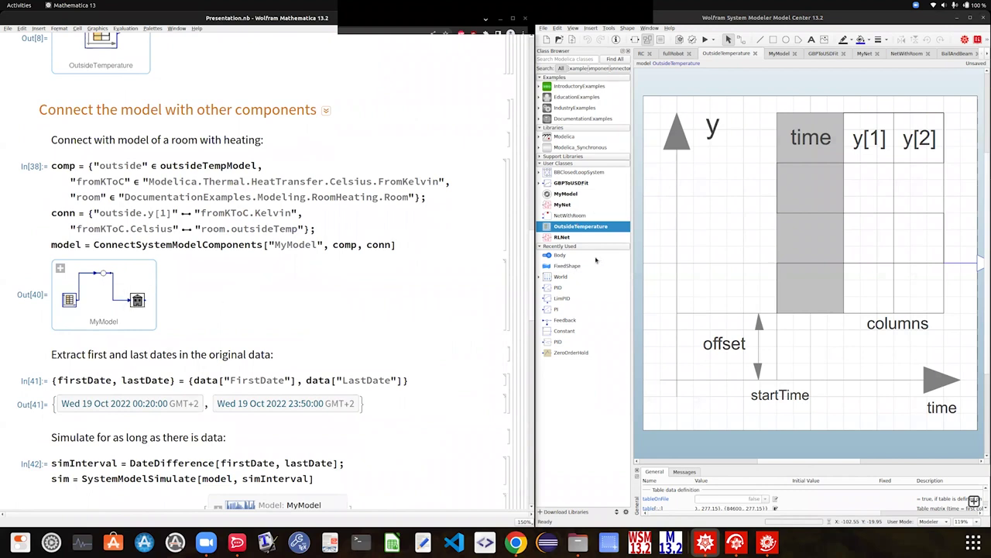
Step: Open the MyModel diagram and bring the outside-versus-inside room temperature plot into view
double_click(567, 193)
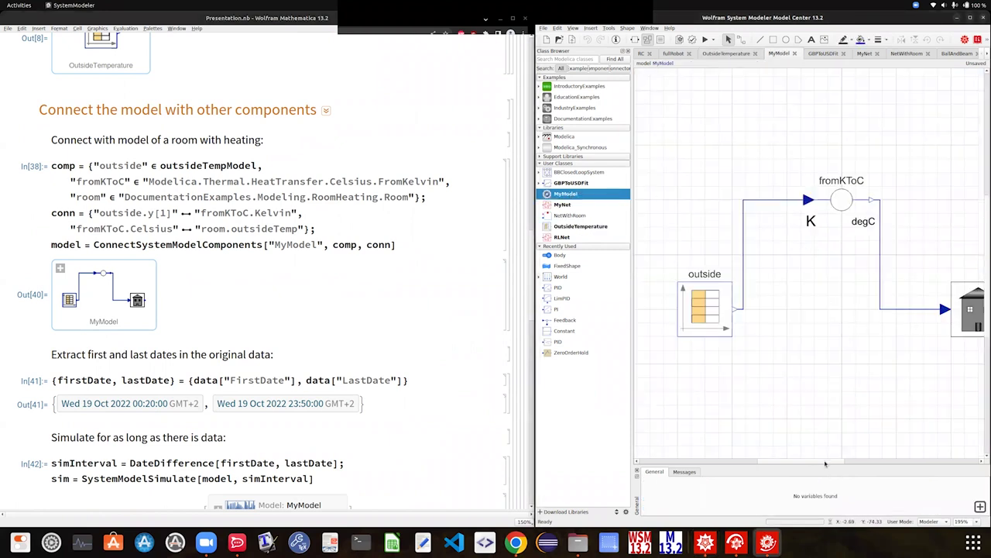
scroll(826, 464, right, 2)
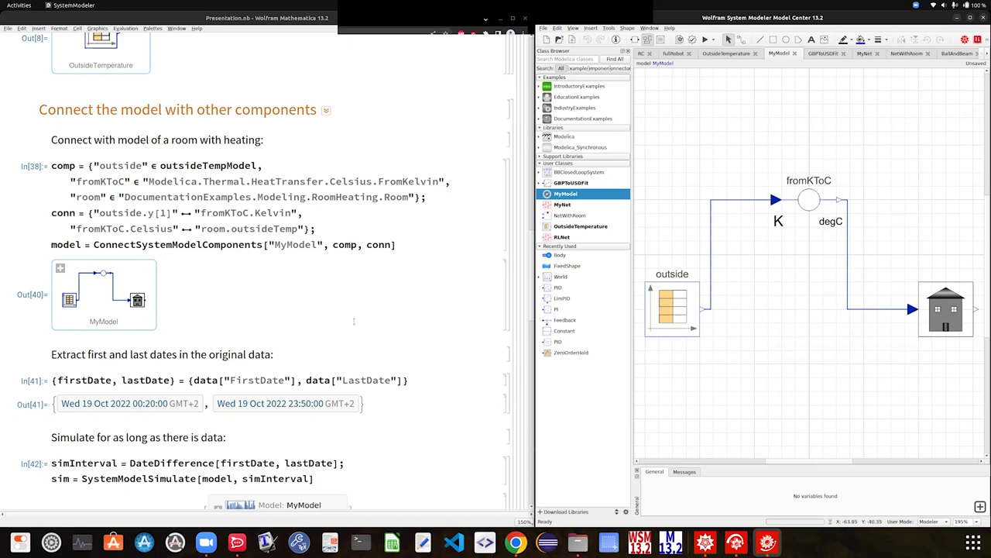
scroll(355, 321, down, 1)
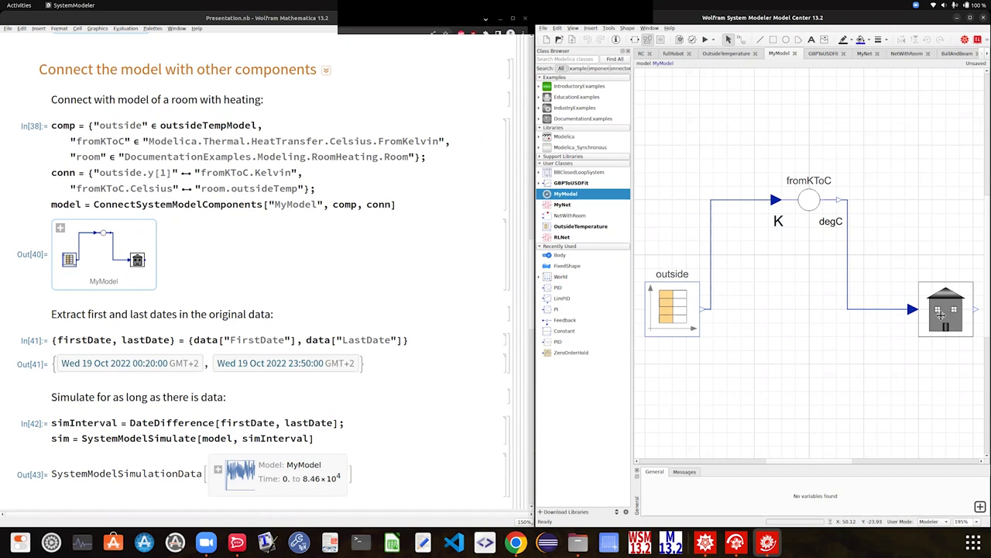
scroll(291, 293, down, 4)
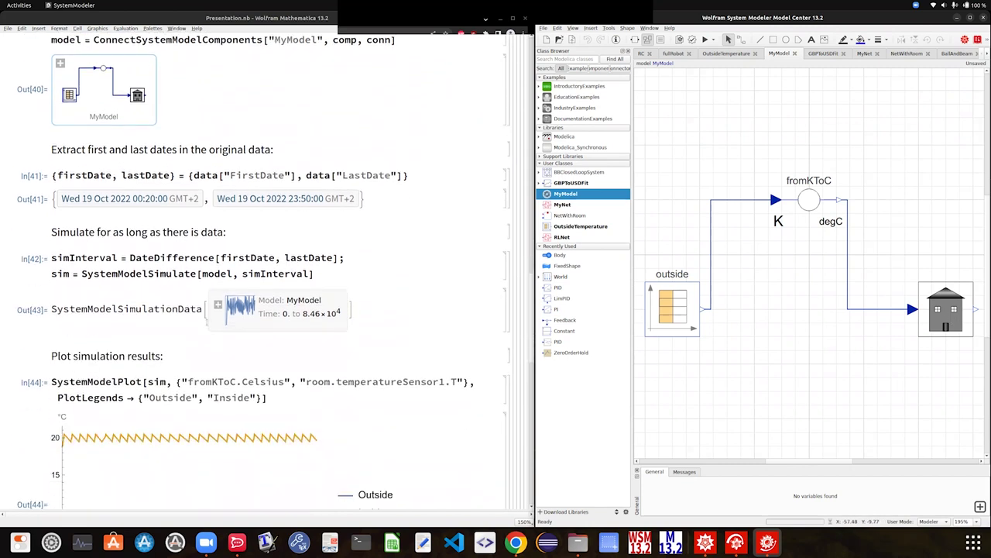
scroll(114, 335, down, 3)
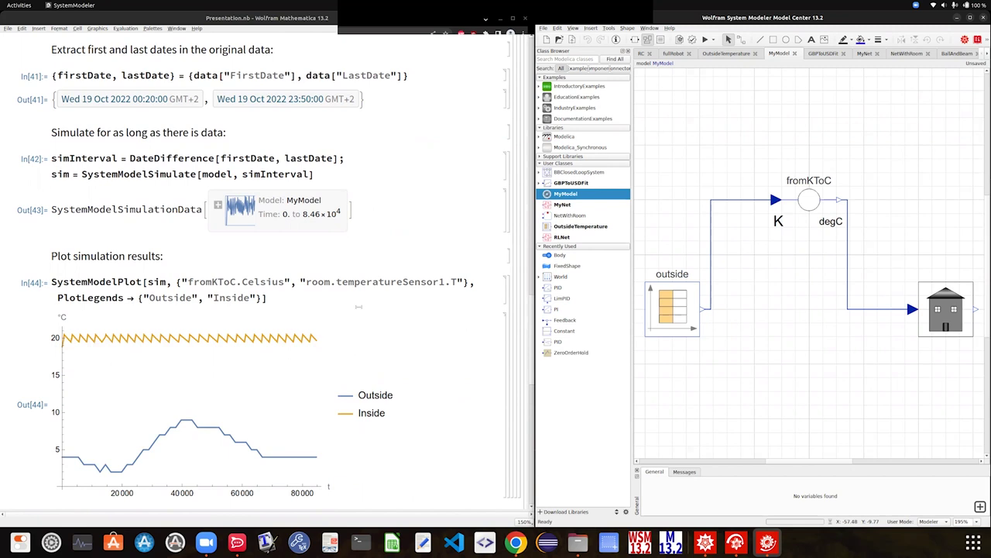
scroll(221, 307, up, 1)
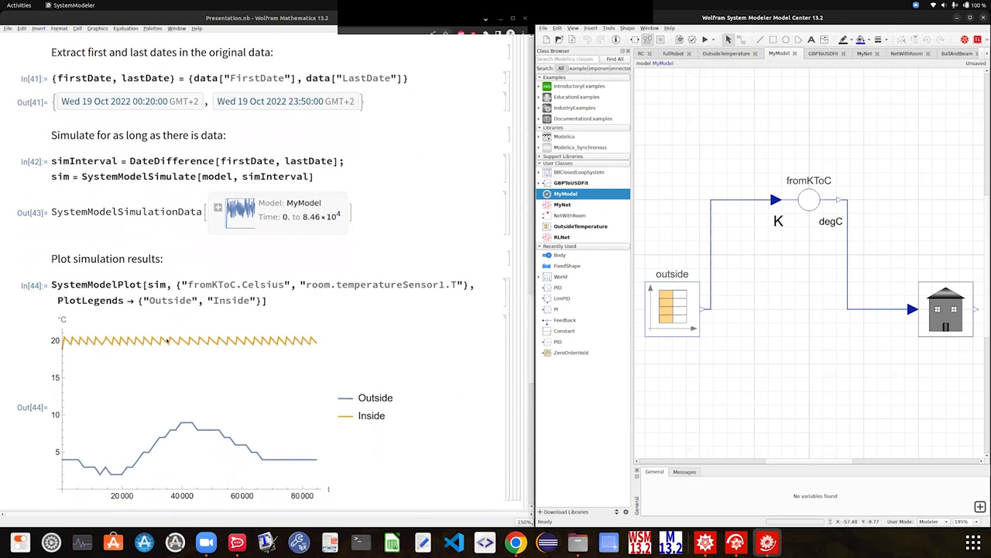
Step: Collapse 'Connect the model…', 'Pass data as input', 'Interpolate data' and 'Use data to directly create models'
scroll(169, 344, up, 5)
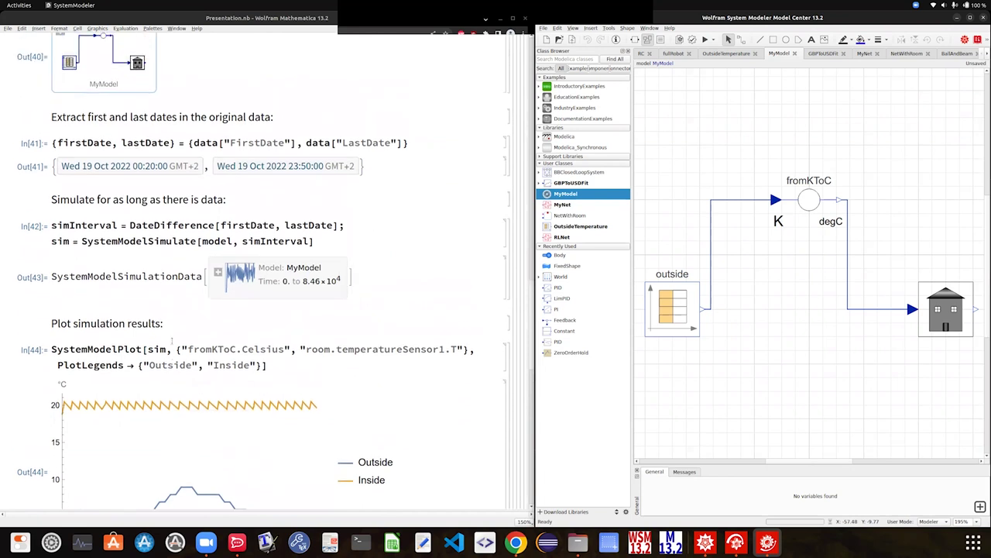
scroll(172, 332, up, 6)
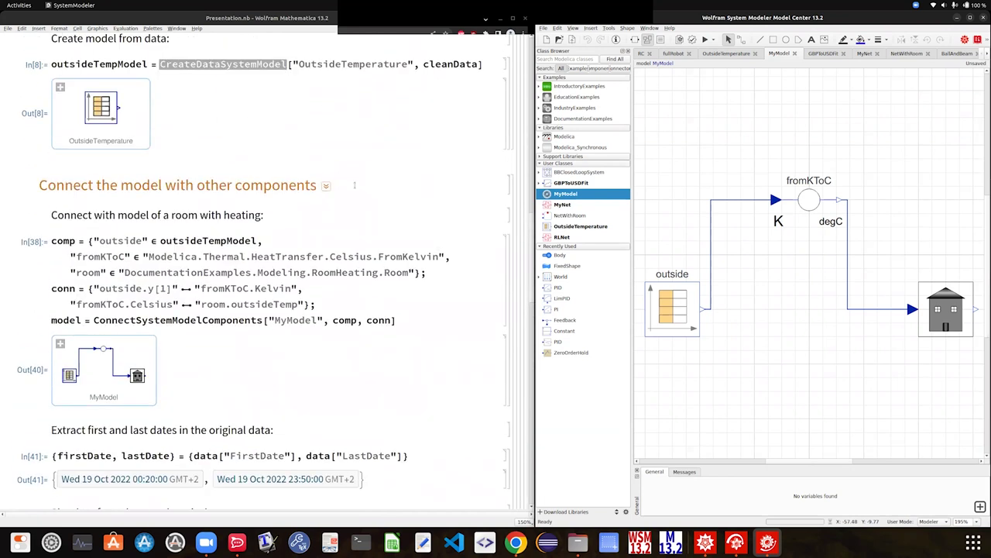
click(326, 186)
scroll(264, 244, up, 7)
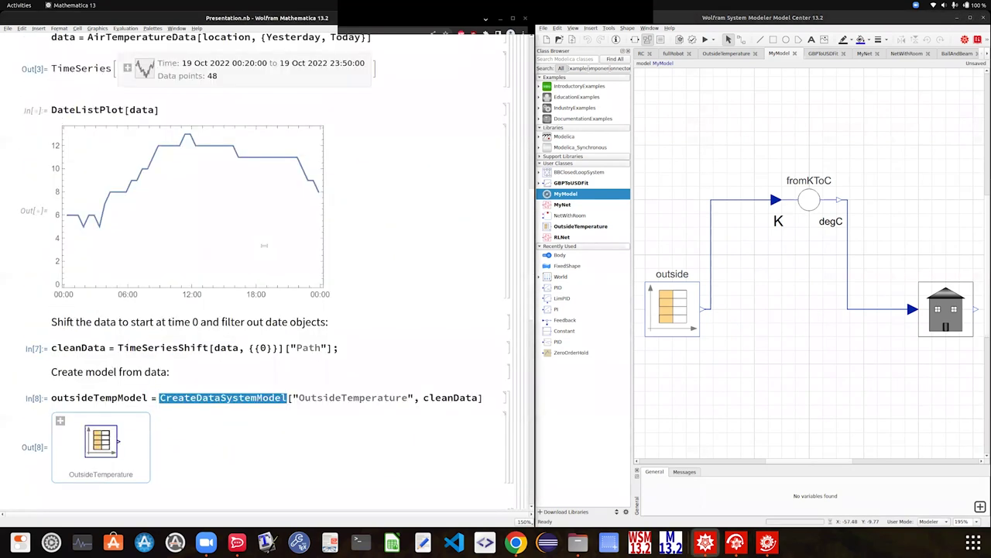
scroll(264, 245, up, 3)
click(164, 135)
scroll(167, 139, up, 2)
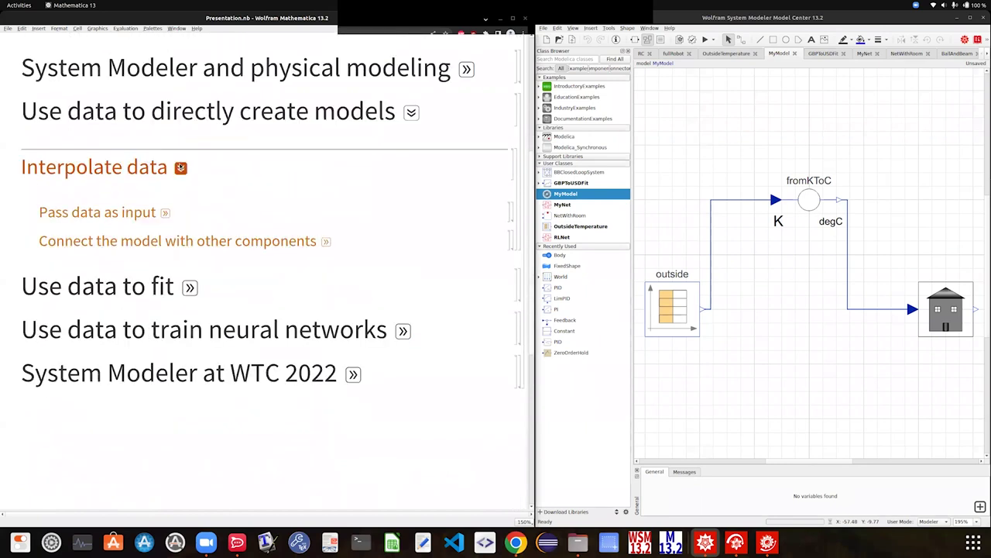
click(180, 167)
click(411, 111)
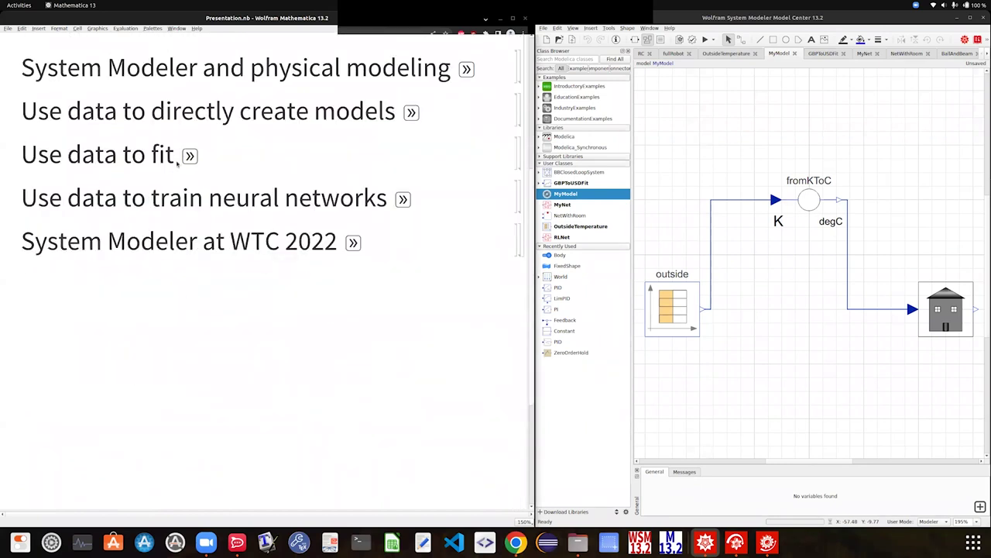
scroll(178, 164, up, 1)
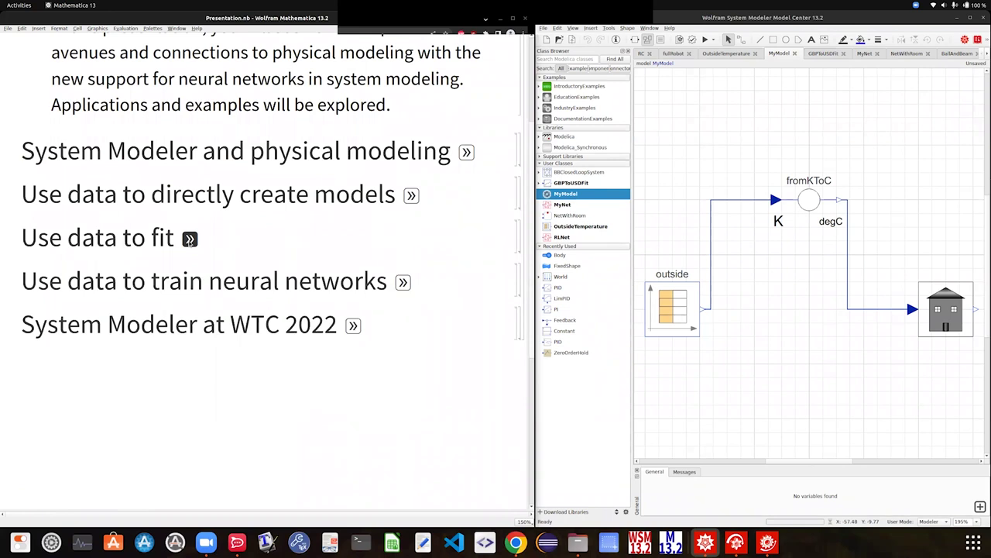
Step: Expand the 'Use data to fit' and 'Turn your fits into a SystemModel' sections
click(190, 240)
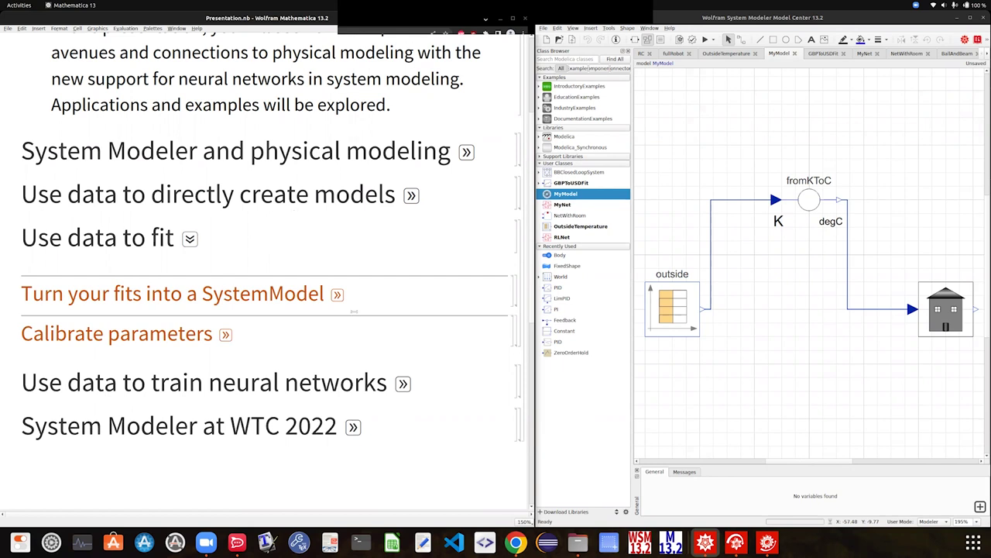
click(337, 295)
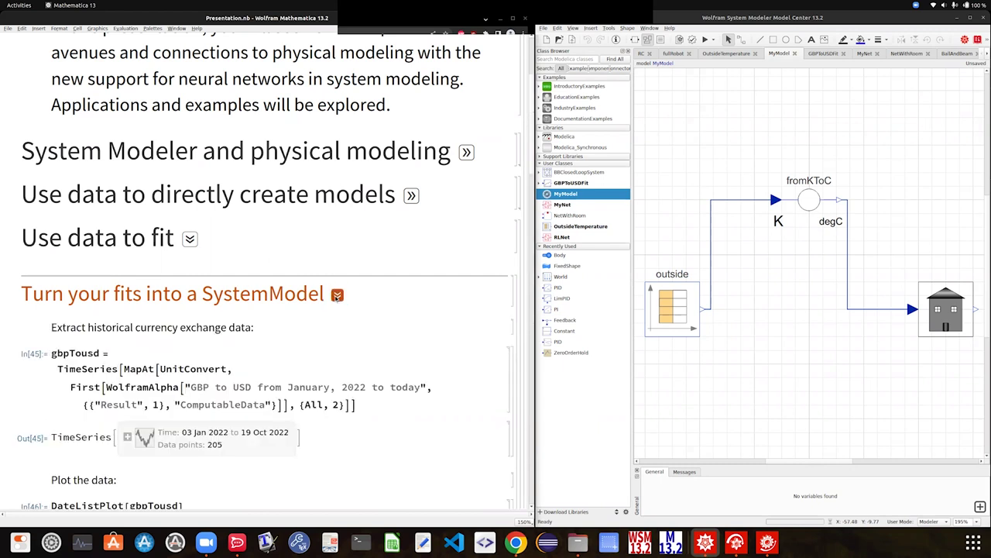
scroll(334, 310, down, 3)
scroll(199, 302, down, 1)
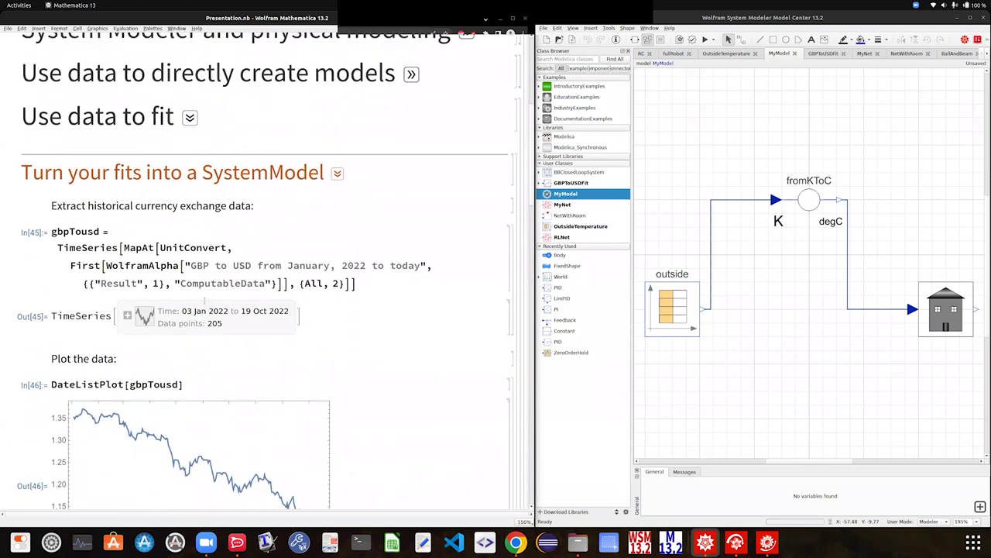
Step: Point out TimeSeries in In[45] and bring the LinearModelFit and CreateSystemModel cells into view
double_click(117, 246)
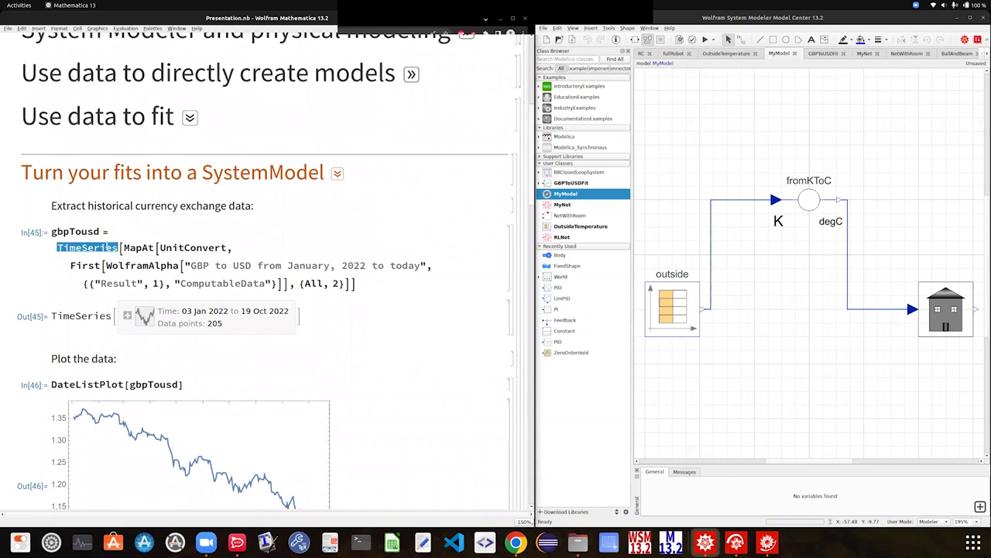
click(370, 287)
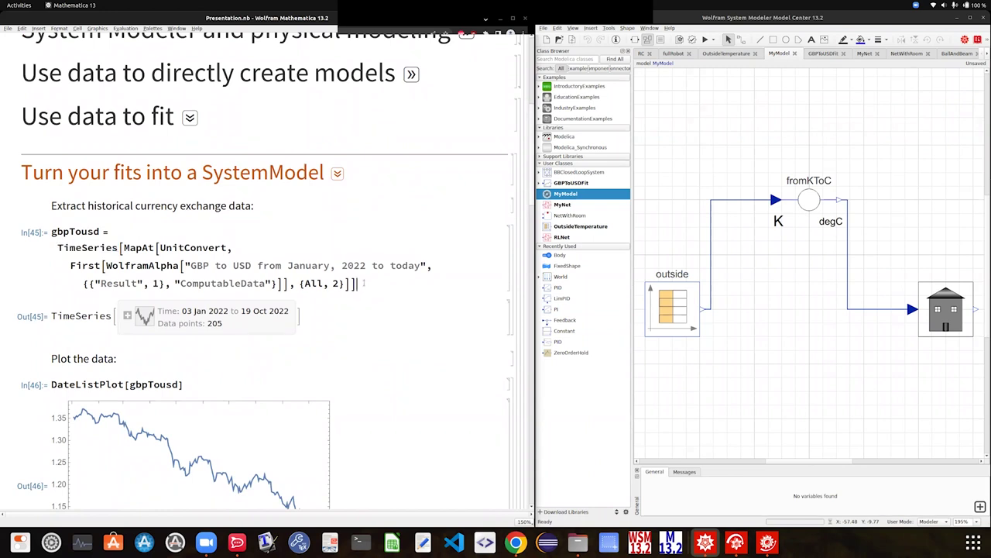
scroll(242, 217, down, 1)
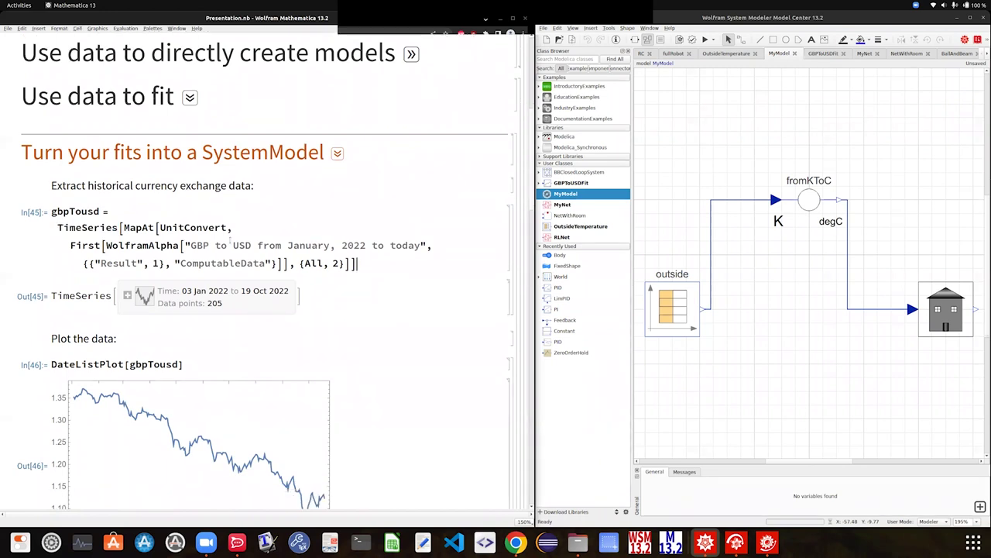
scroll(326, 242, down, 3)
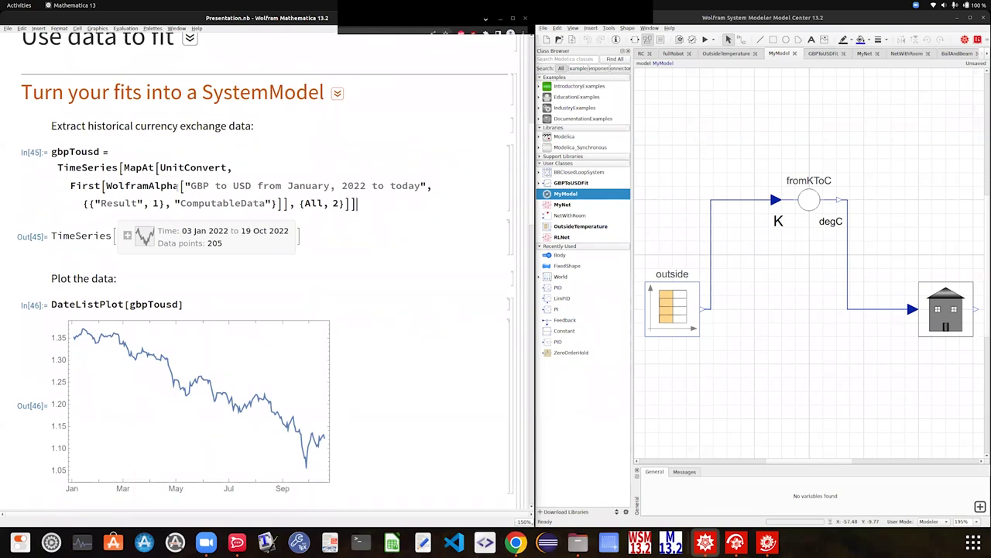
scroll(190, 321, down, 1)
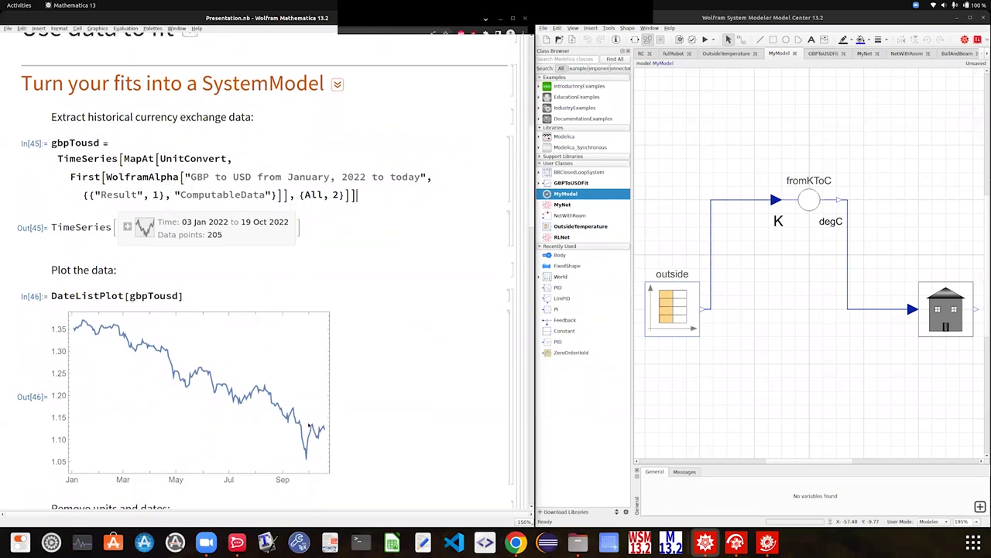
scroll(309, 425, down, 15)
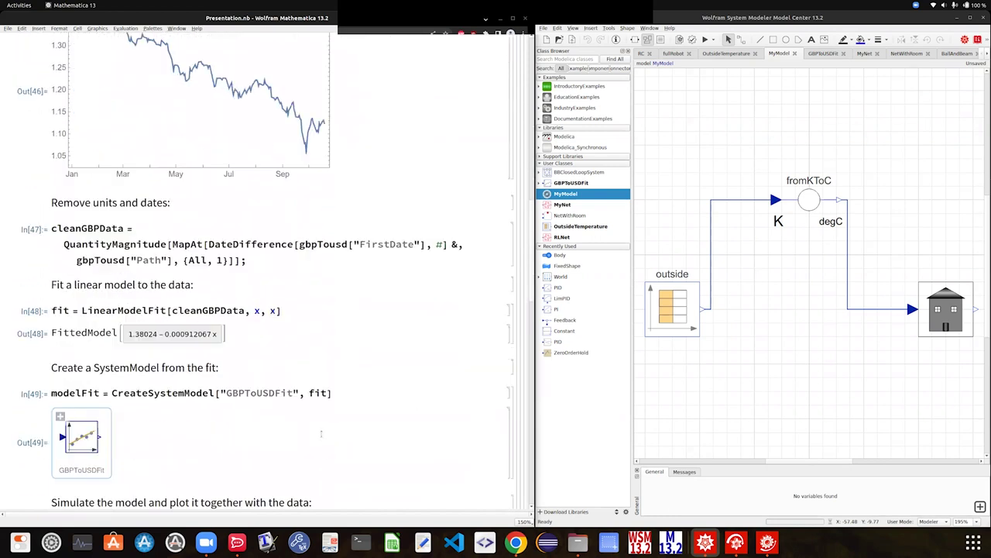
scroll(313, 431, down, 3)
scroll(233, 278, up, 3)
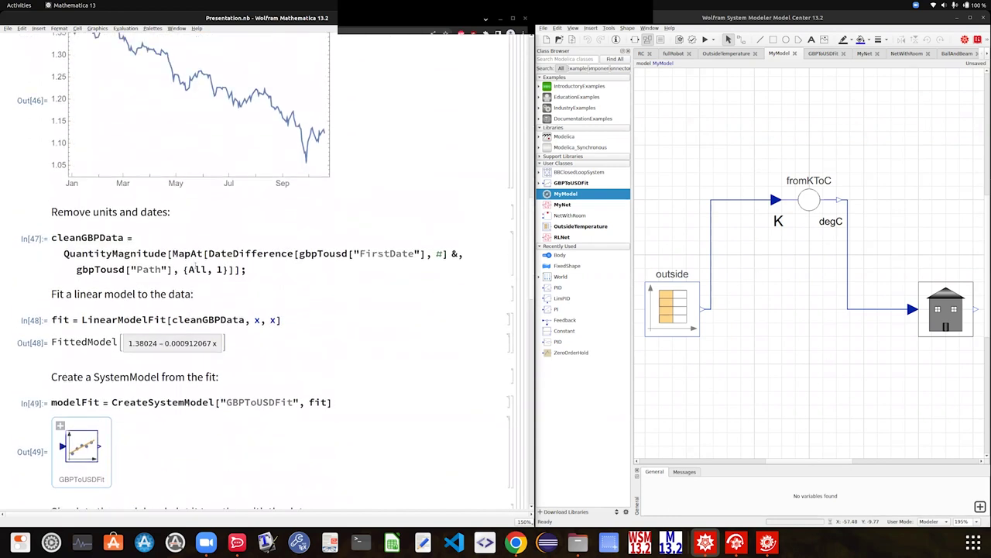
Step: Highlight LinearModelFit in the fit input and the FittedModel output
double_click(124, 319)
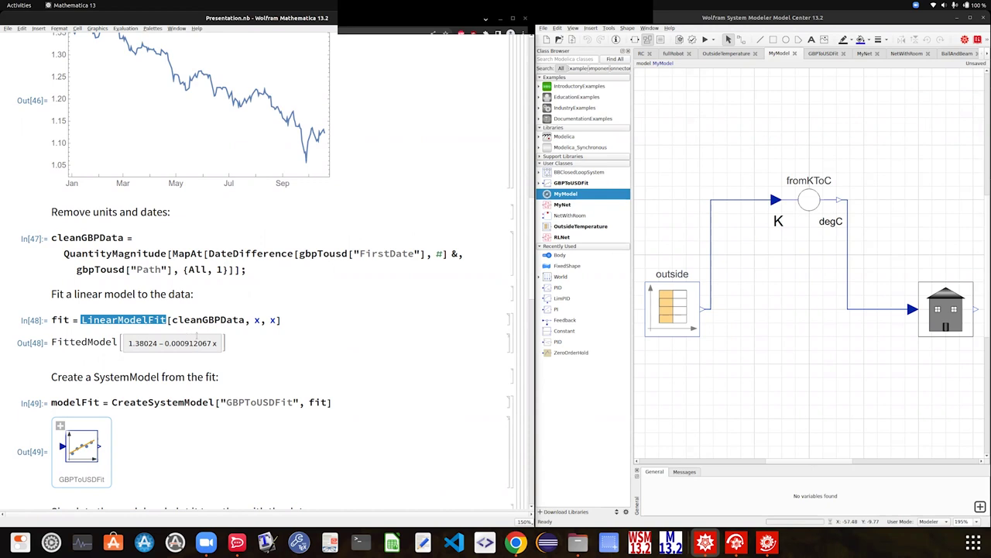
click(92, 343)
triple_click(92, 344)
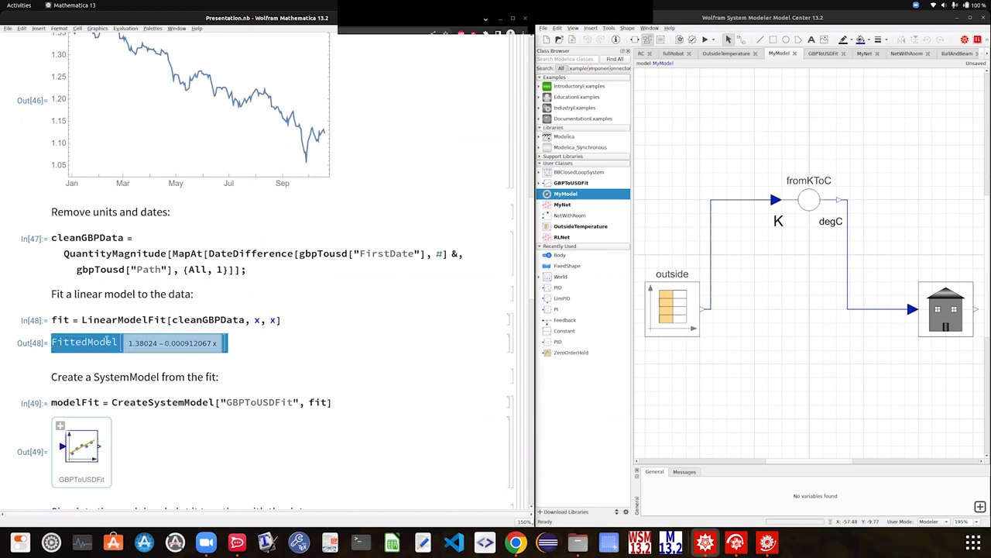
double_click(87, 342)
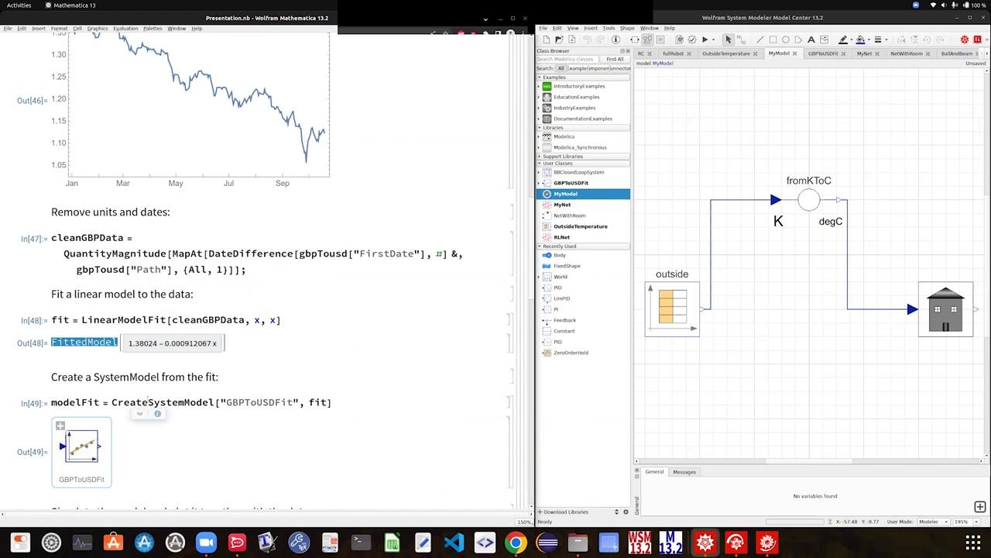
Step: Highlight CreateSystemModel and reveal the Show cell simulating GBPToUSDFit to time 280
scroll(155, 402, down, 3)
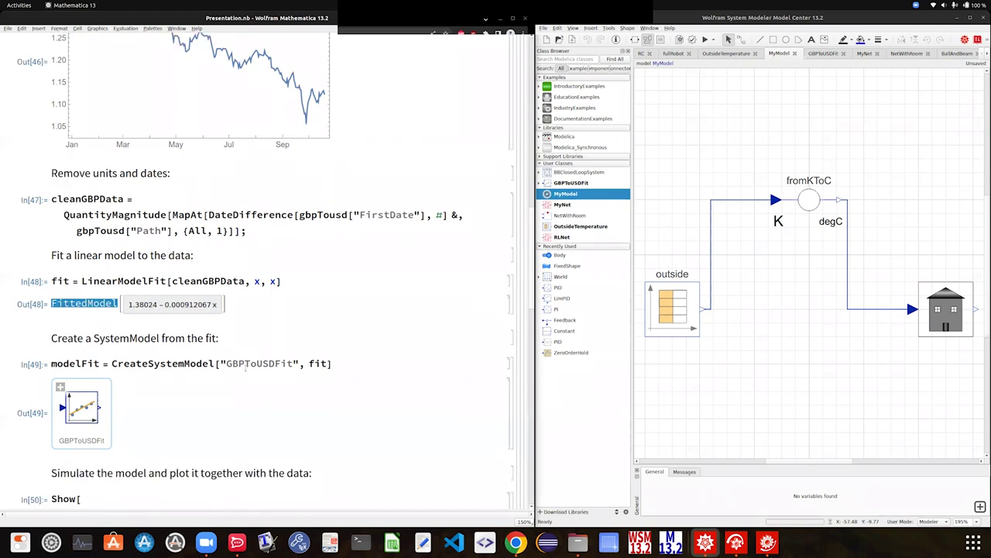
click(203, 334)
double_click(203, 334)
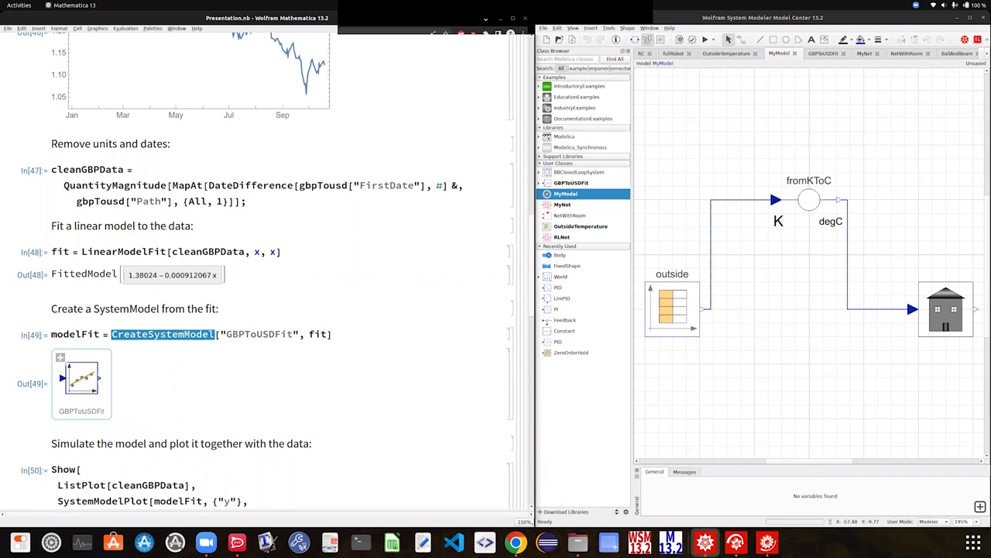
scroll(170, 340, down, 1)
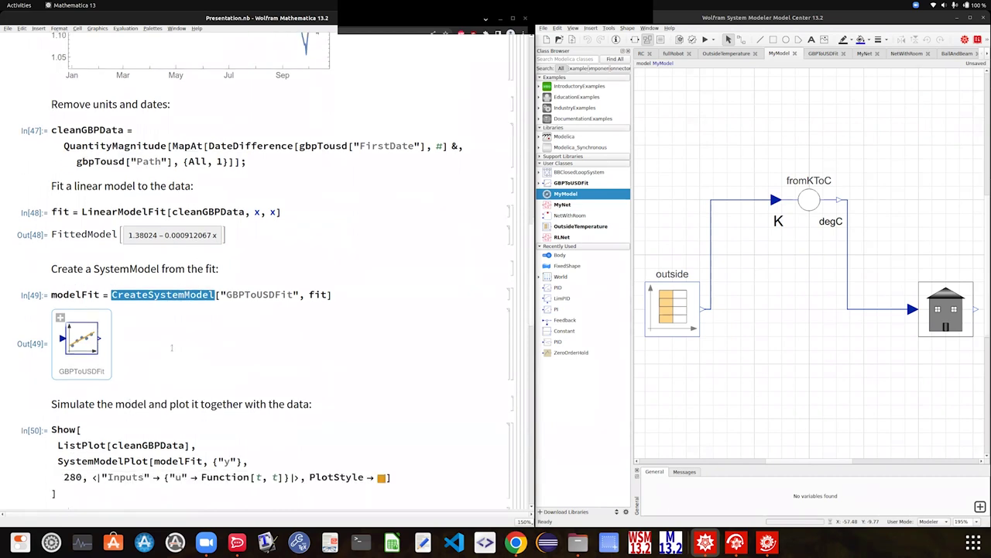
scroll(172, 348, up, 1)
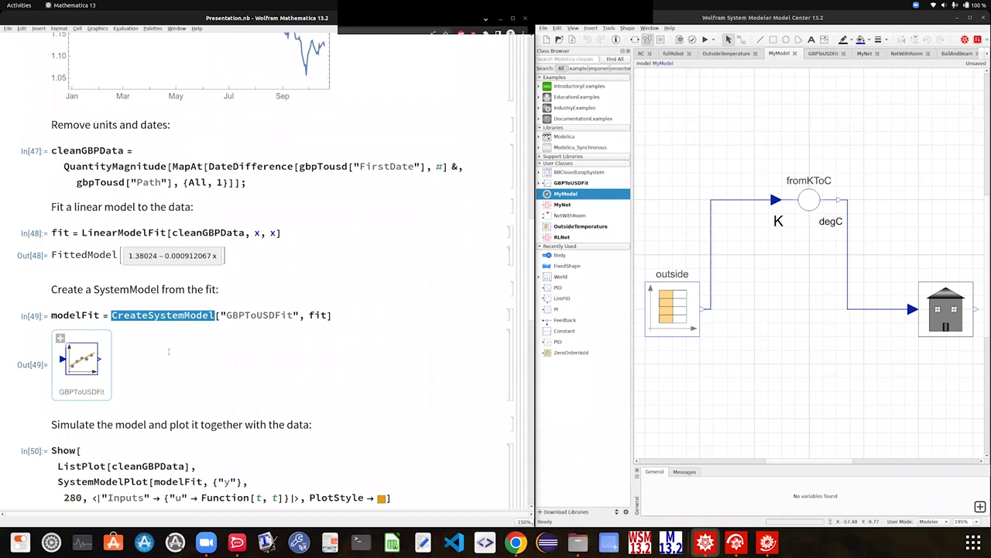
scroll(172, 353, down, 1)
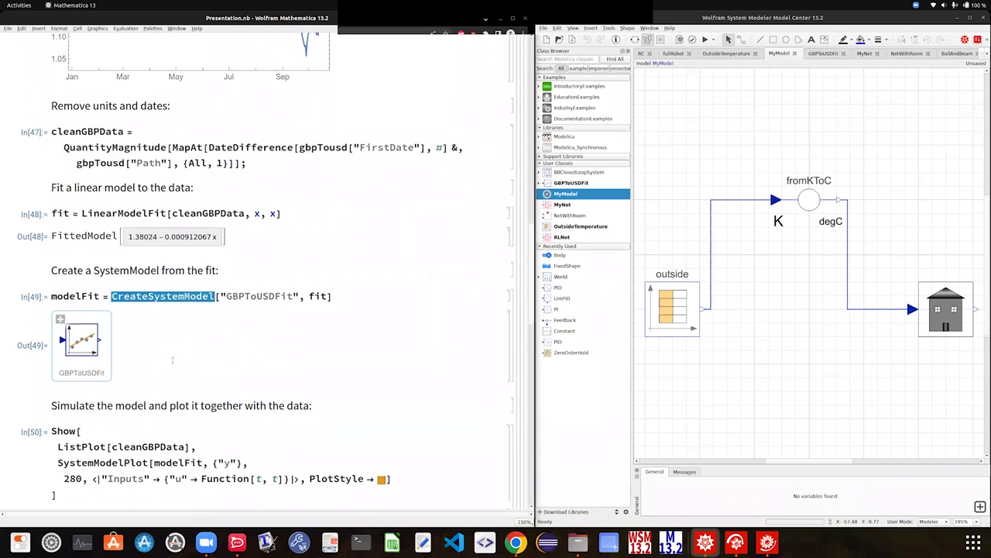
scroll(166, 367, down, 2)
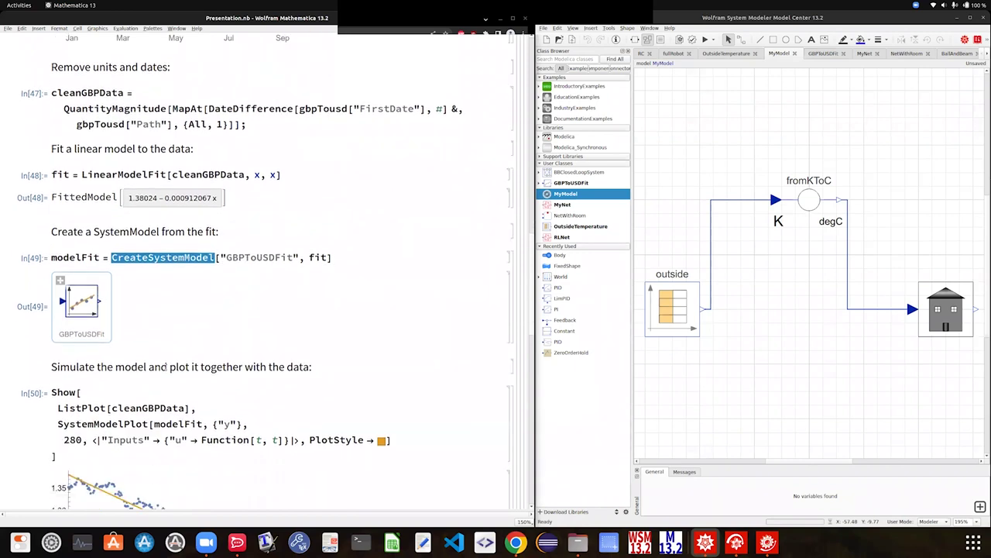
scroll(165, 367, down, 8)
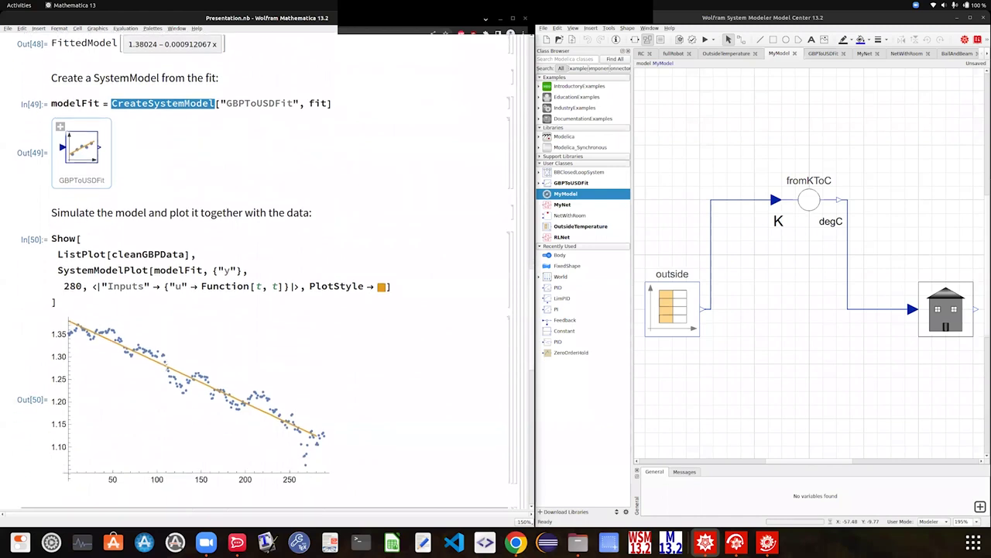
scroll(106, 313, down, 2)
scroll(106, 313, up, 2)
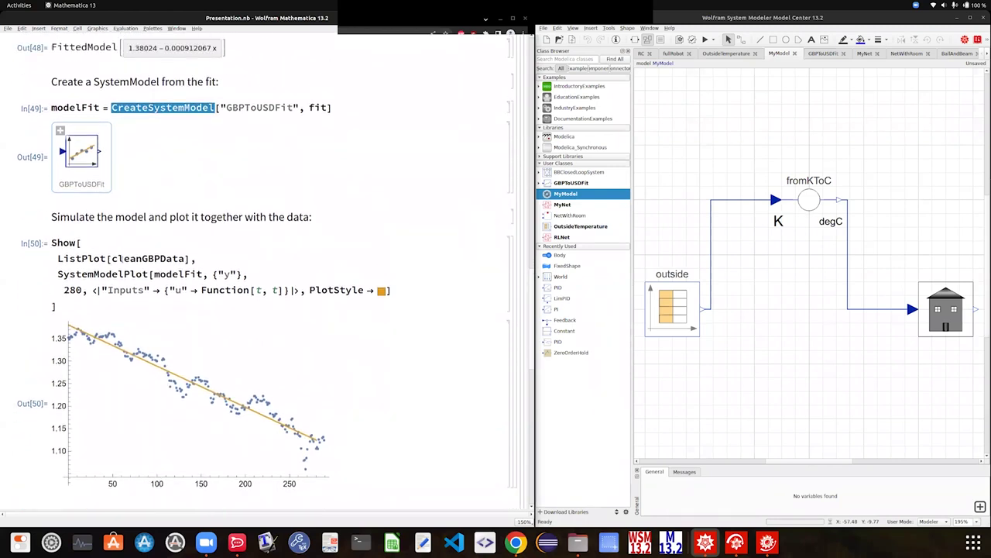
double_click(175, 261)
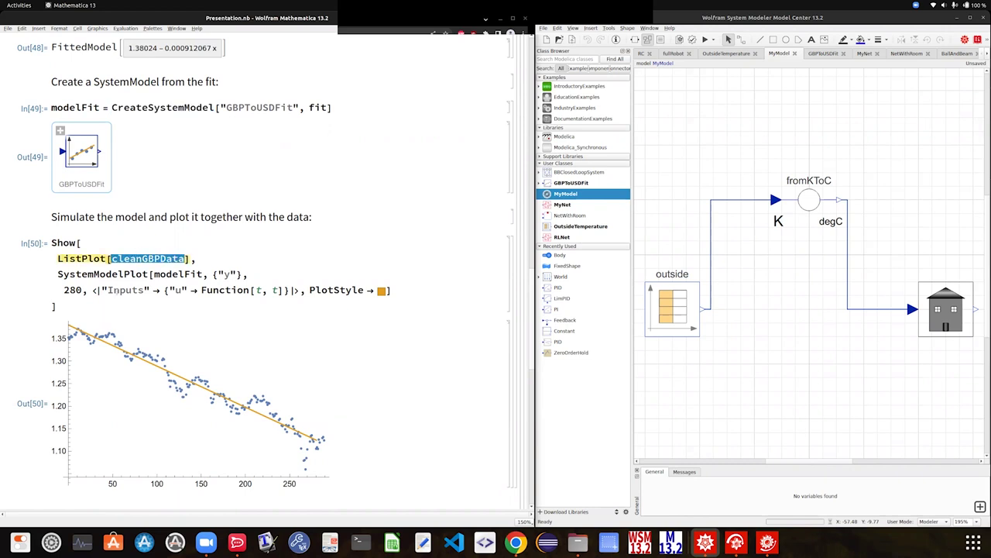
click(149, 274)
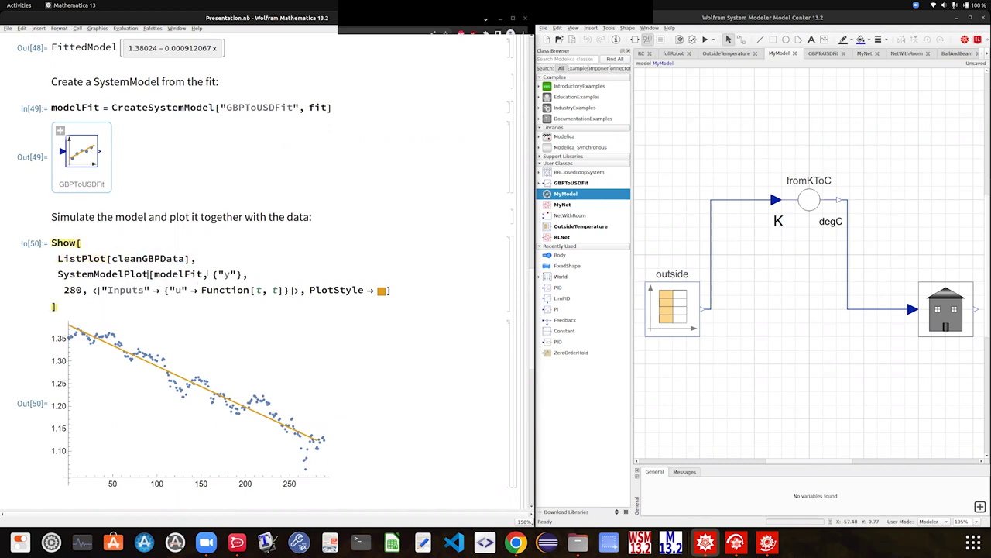
double_click(186, 273)
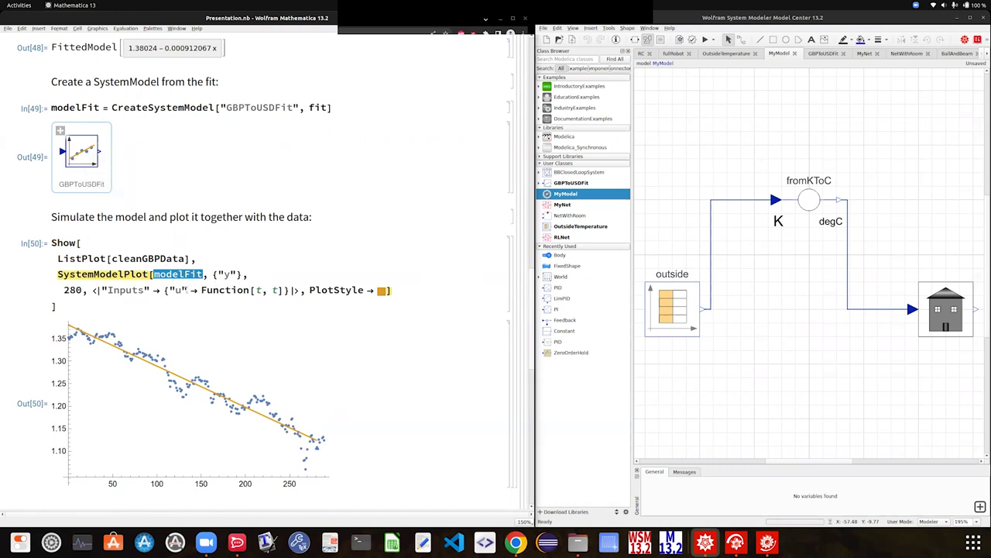
click(150, 274)
double_click(150, 275)
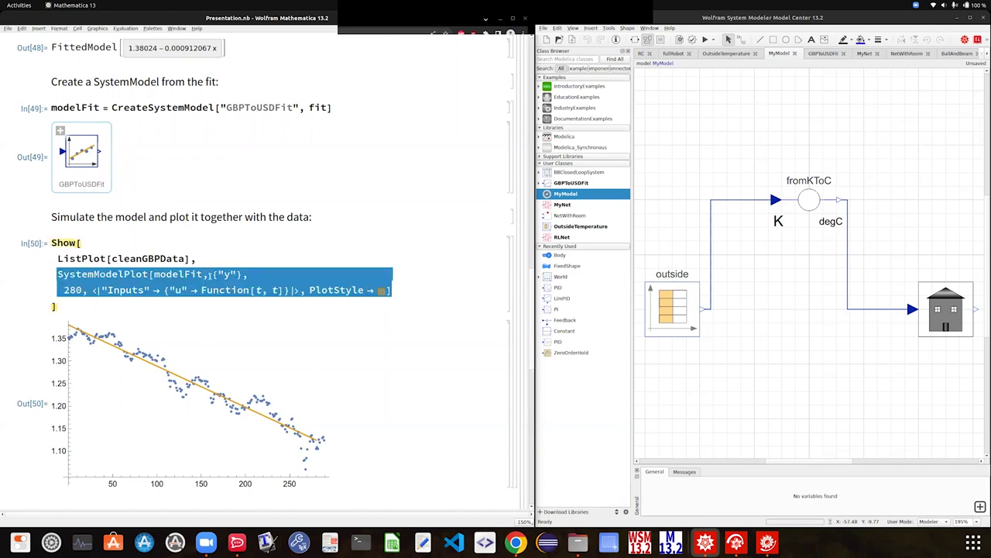
click(209, 274)
triple_click(233, 289)
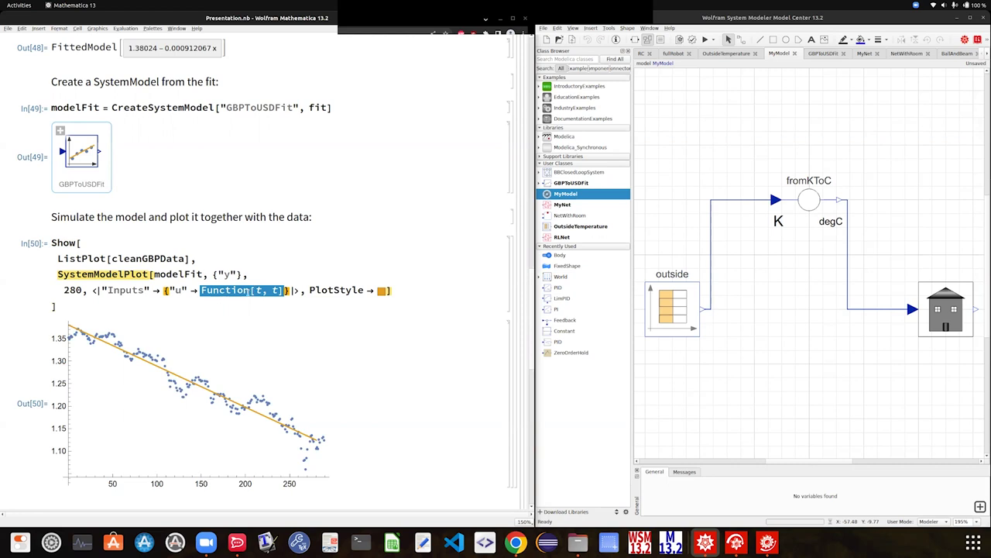
click(206, 329)
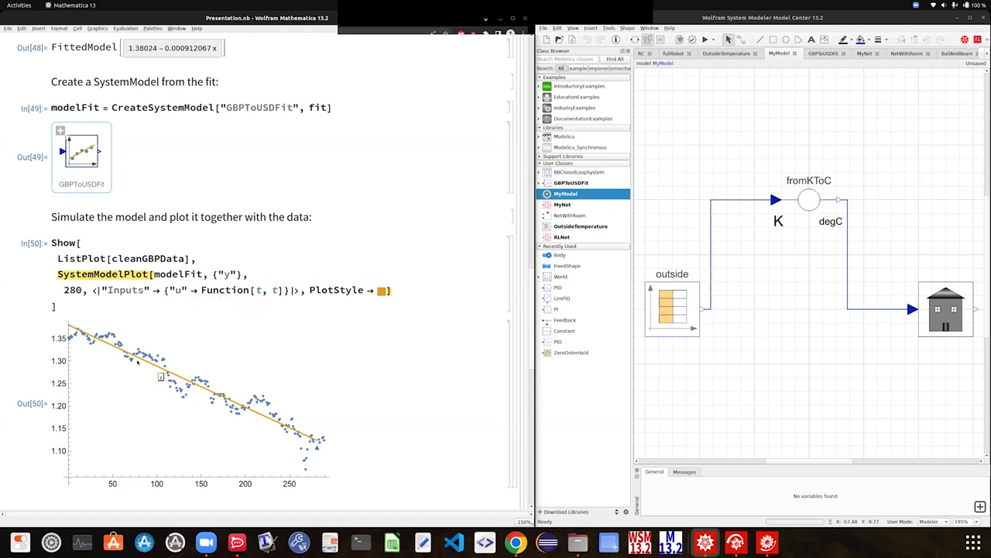
scroll(138, 360, up, 2)
scroll(171, 370, down, 4)
scroll(209, 380, up, 3)
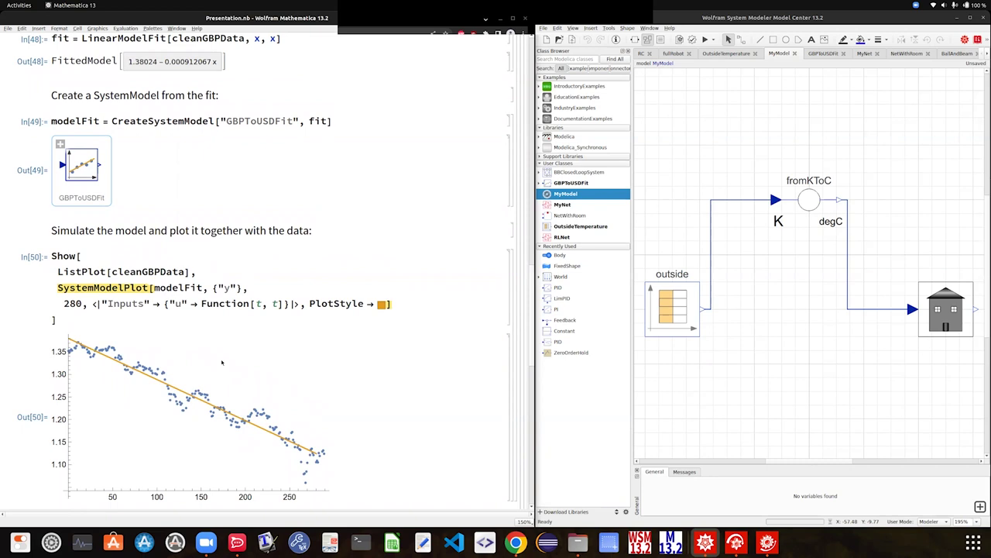
scroll(221, 362, up, 1)
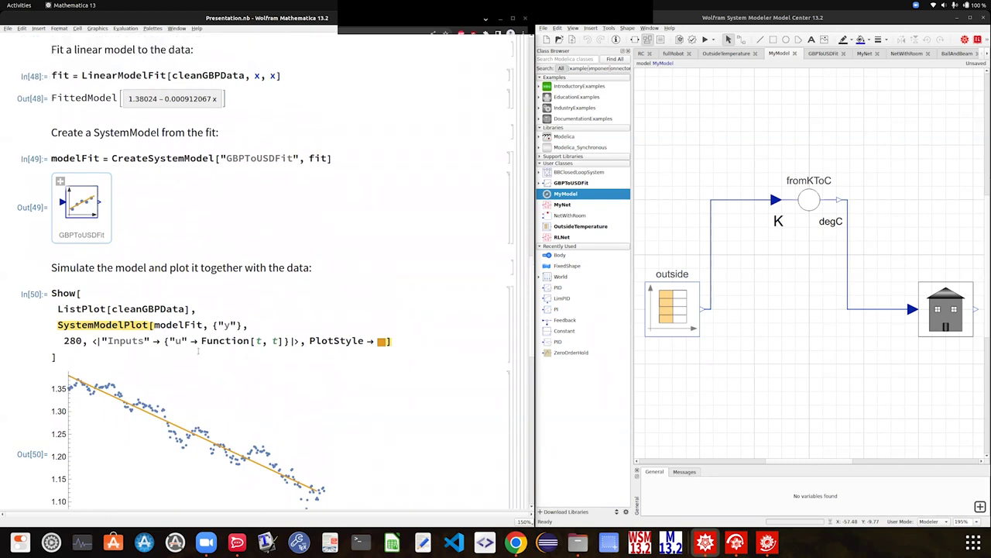
scroll(198, 350, up, 1)
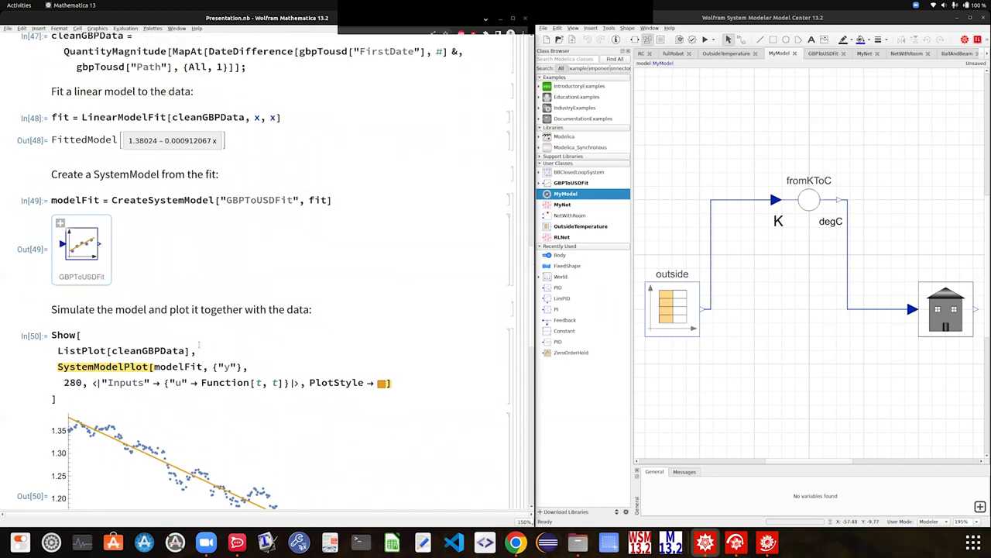